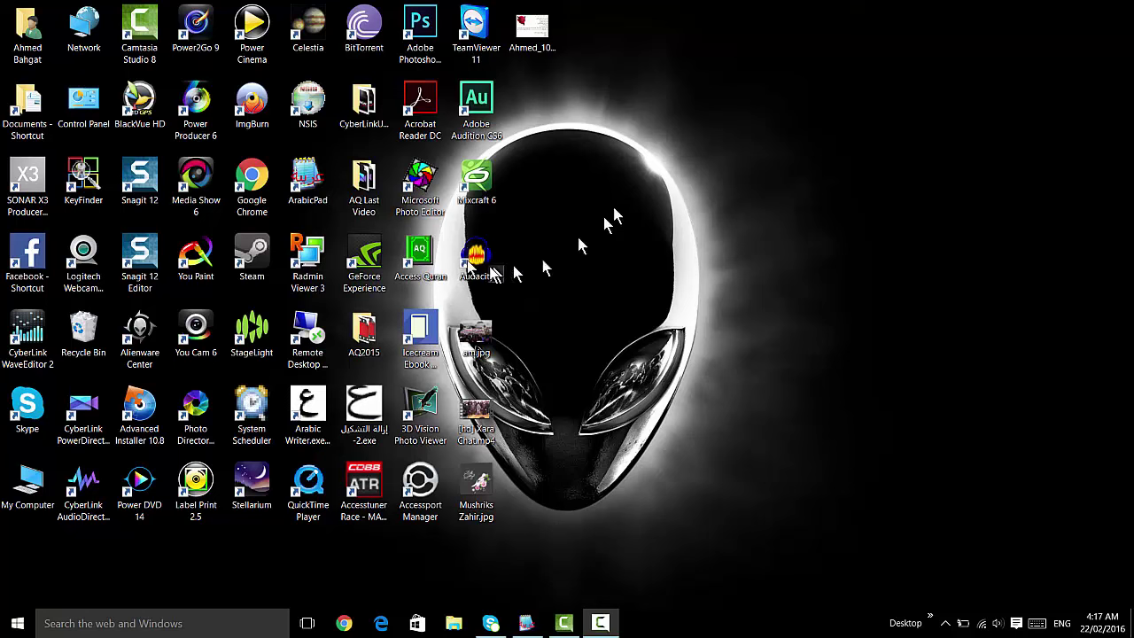
# Launch Access Quran and open its Arabic Quran screen.
pyautogui.doubleClick(420, 252)
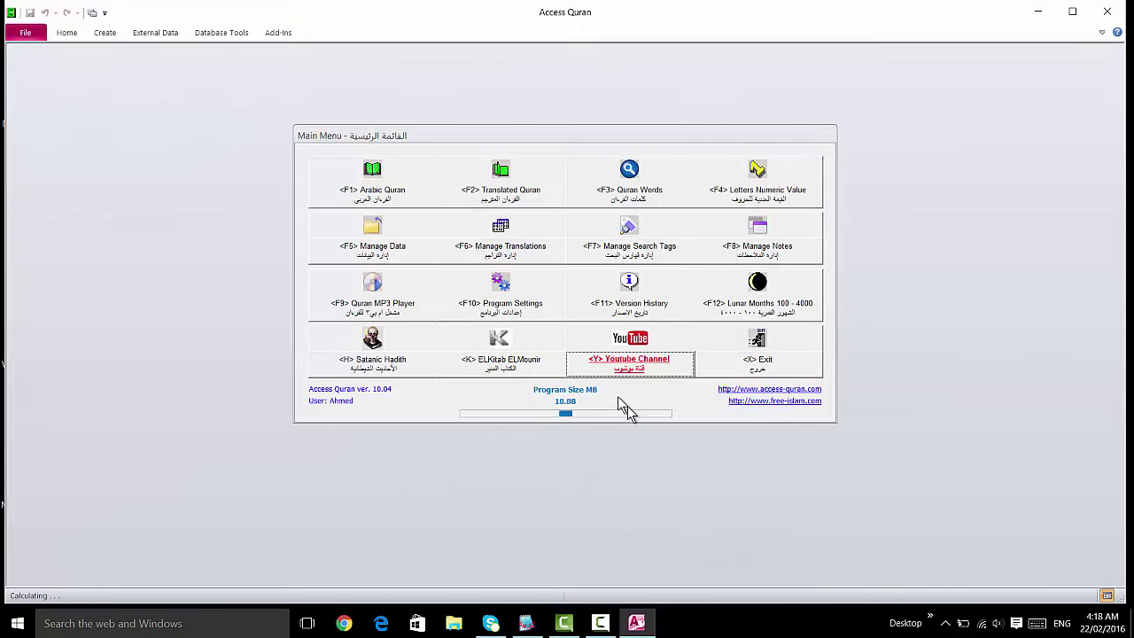
pyautogui.click(393, 206)
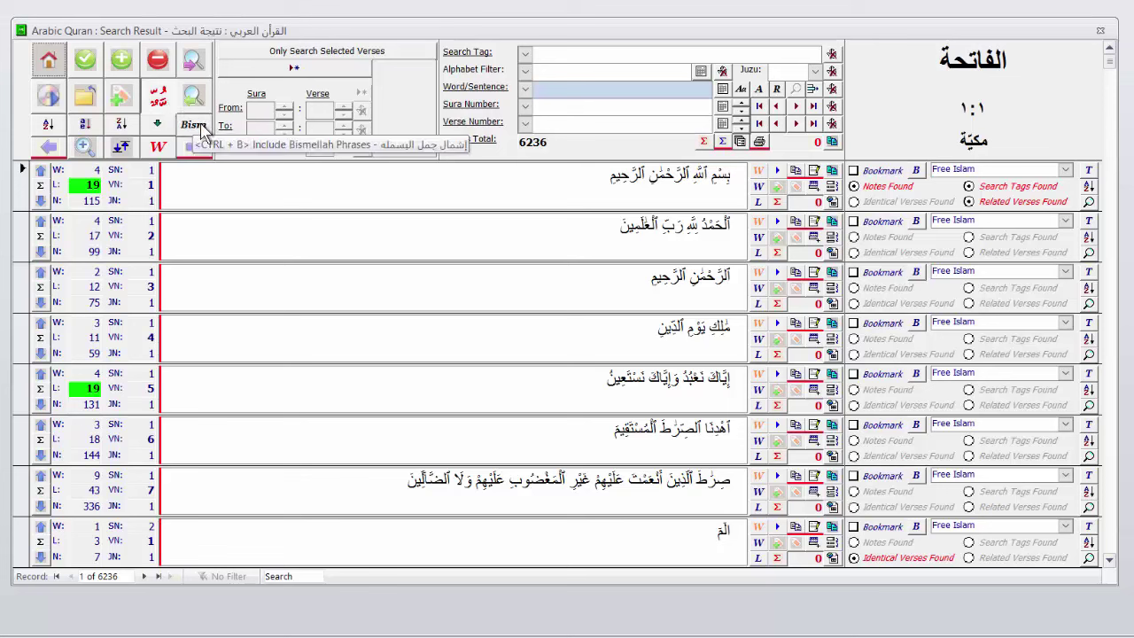
# Include and exclude the Bismellah phrases twice in the full verse list to compare the totals.
pyautogui.click(201, 127)
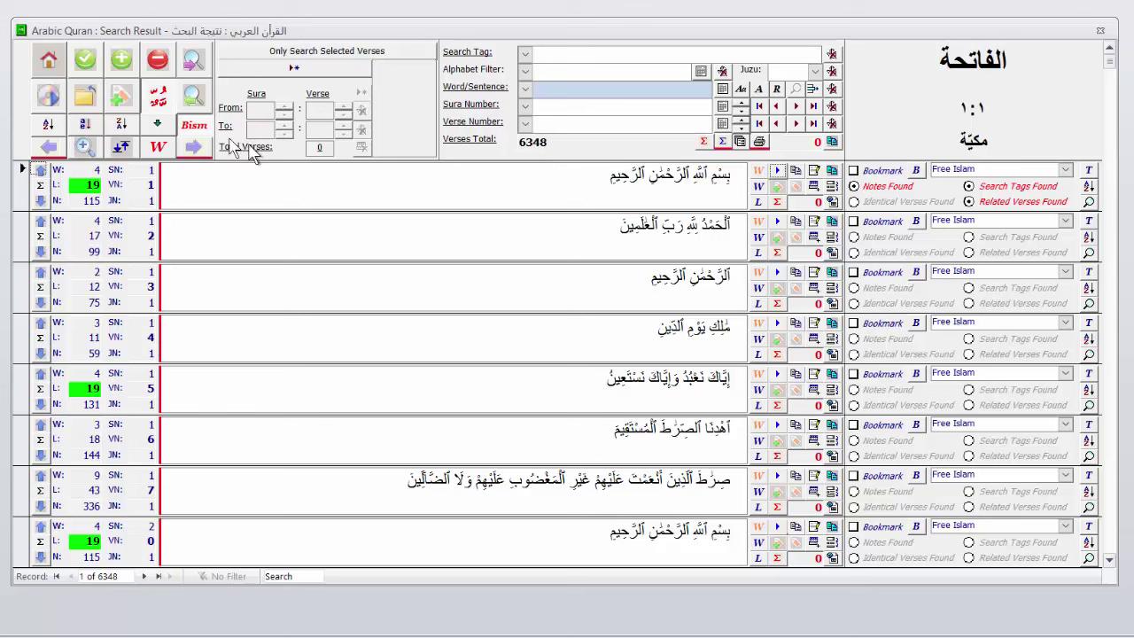
pyautogui.click(195, 124)
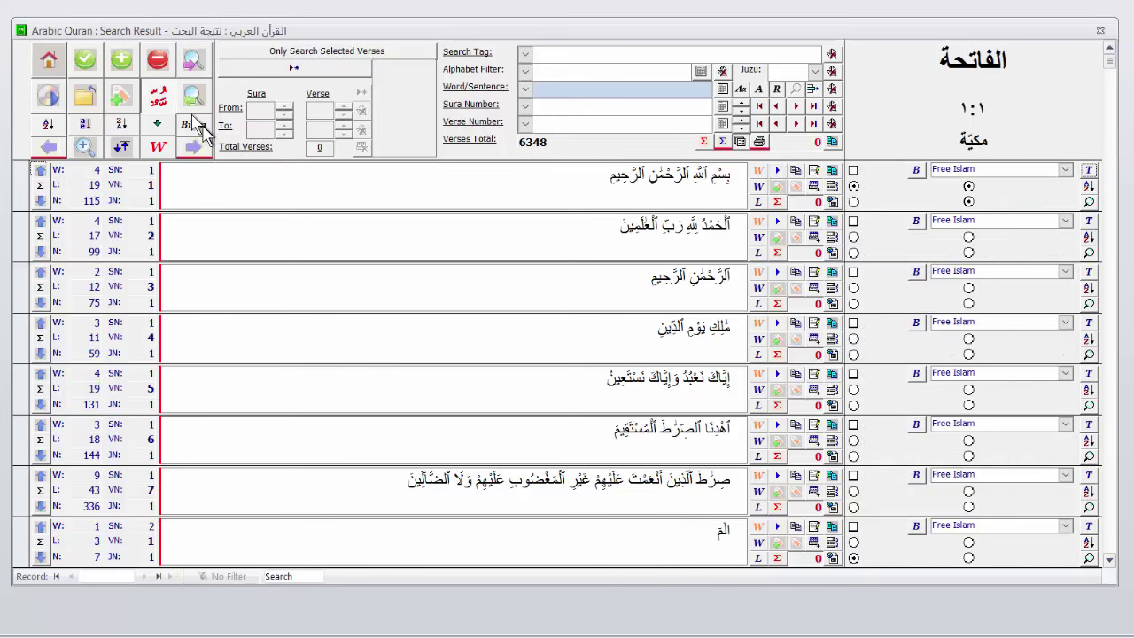
pyautogui.click(202, 130)
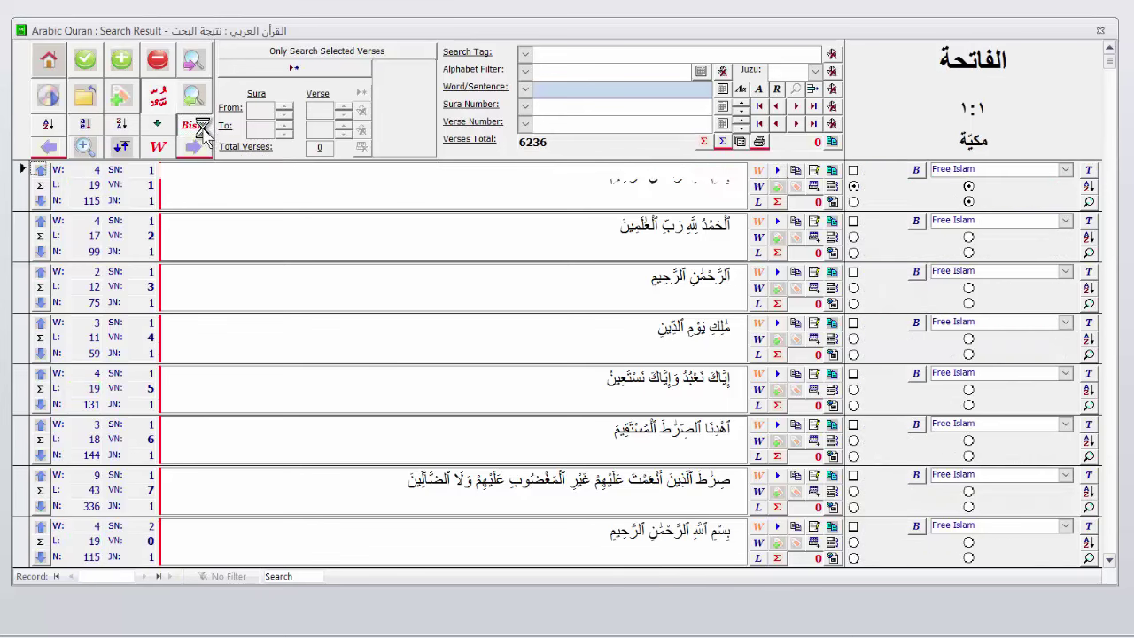
pyautogui.click(196, 125)
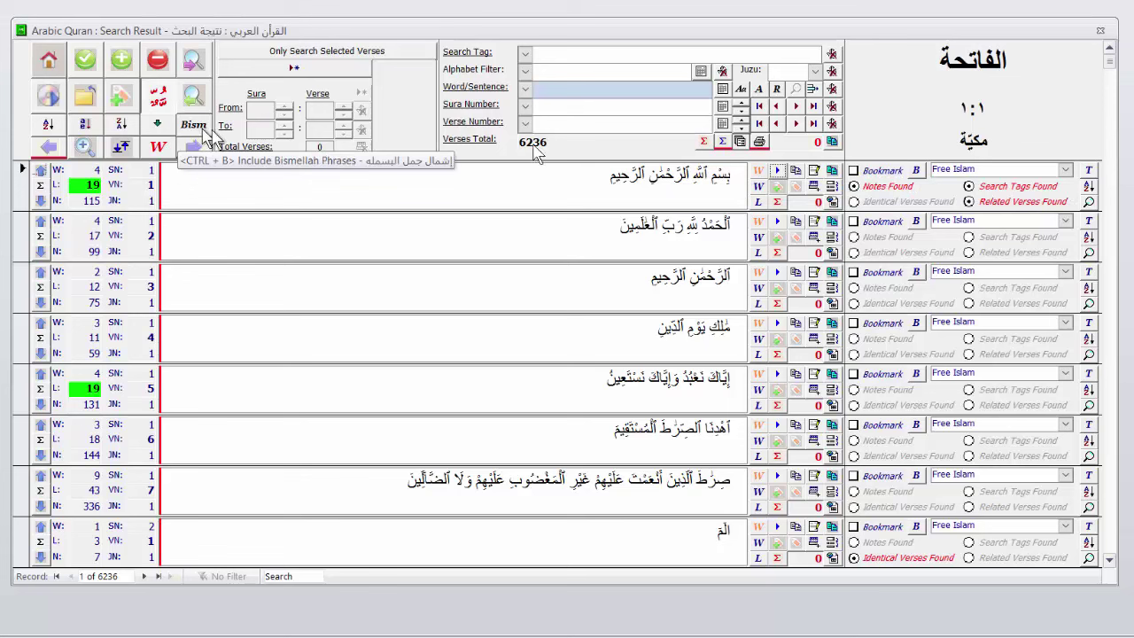
# Search for the word ٱلرَّحْمَٰنِ from verse 1:1 with Bismellah phrases included, and check the verse total's division by 19.
pyautogui.doubleClick(664, 174)
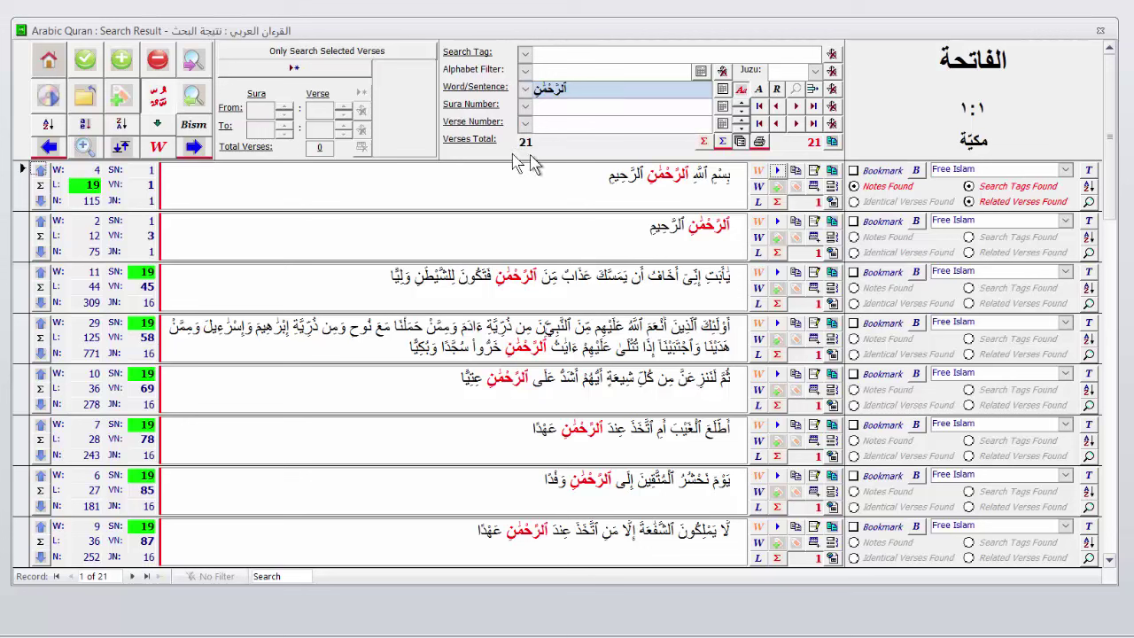
pyautogui.click(192, 133)
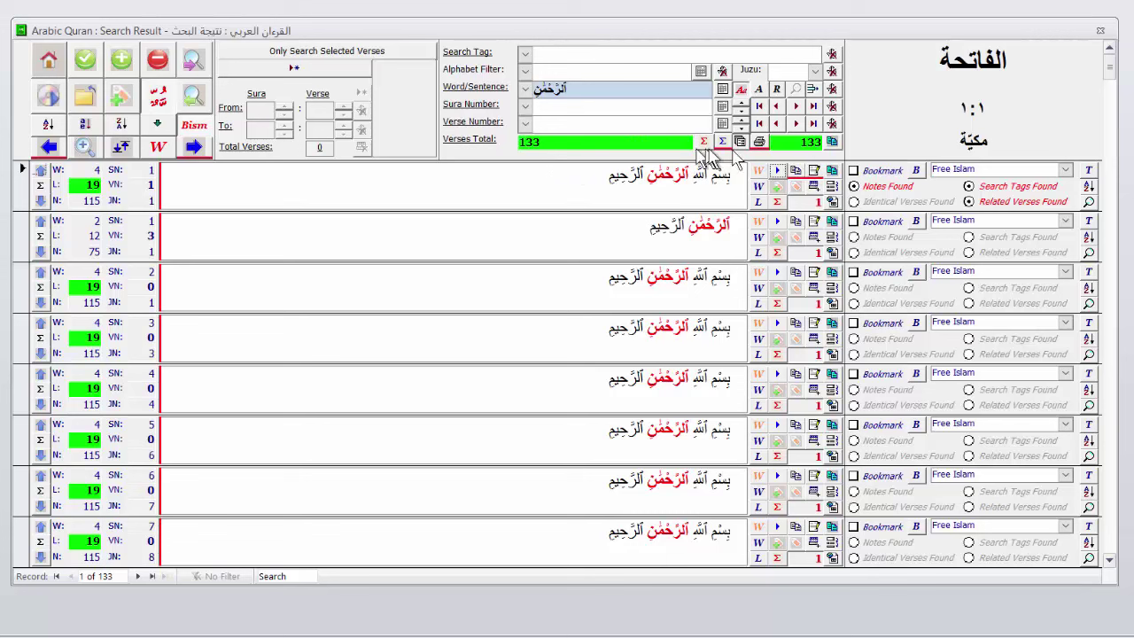
pyautogui.click(670, 142)
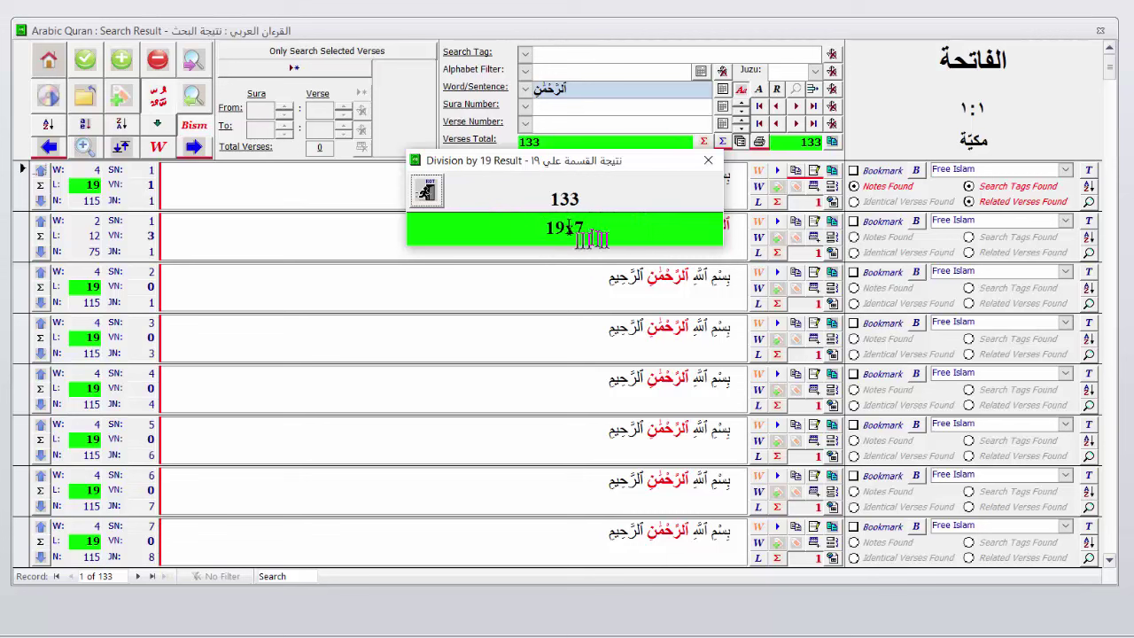
pyautogui.click(434, 200)
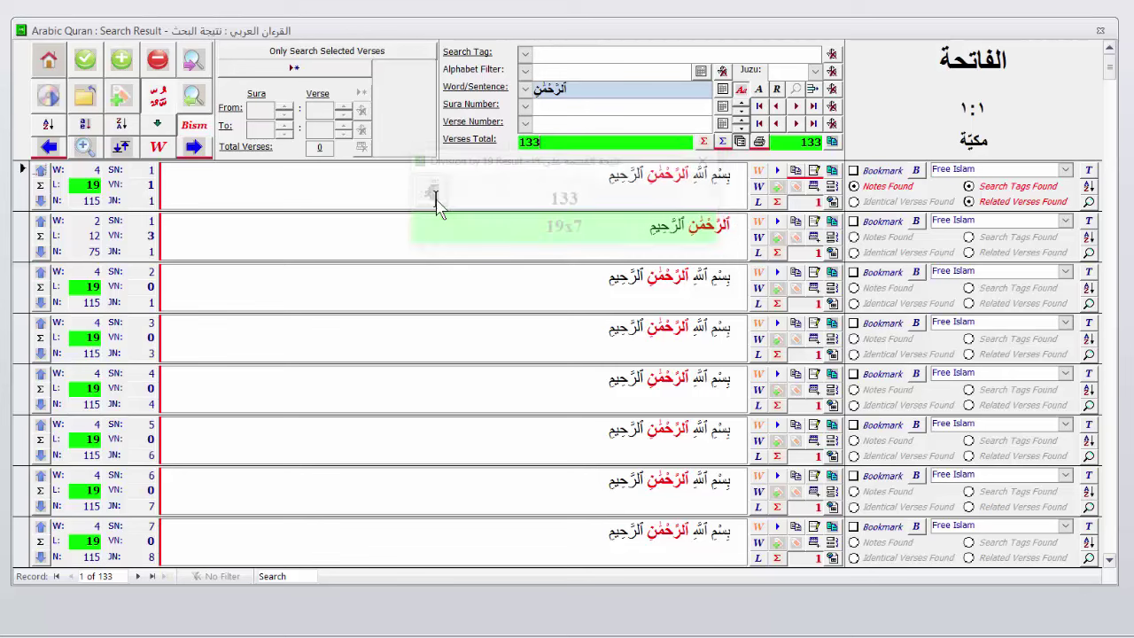
# Toggle the Bismellah phrases in the ٱلرَّحْمَٰنِ search results to compare both totals, ending with the phrases excluded.
pyautogui.click(197, 127)
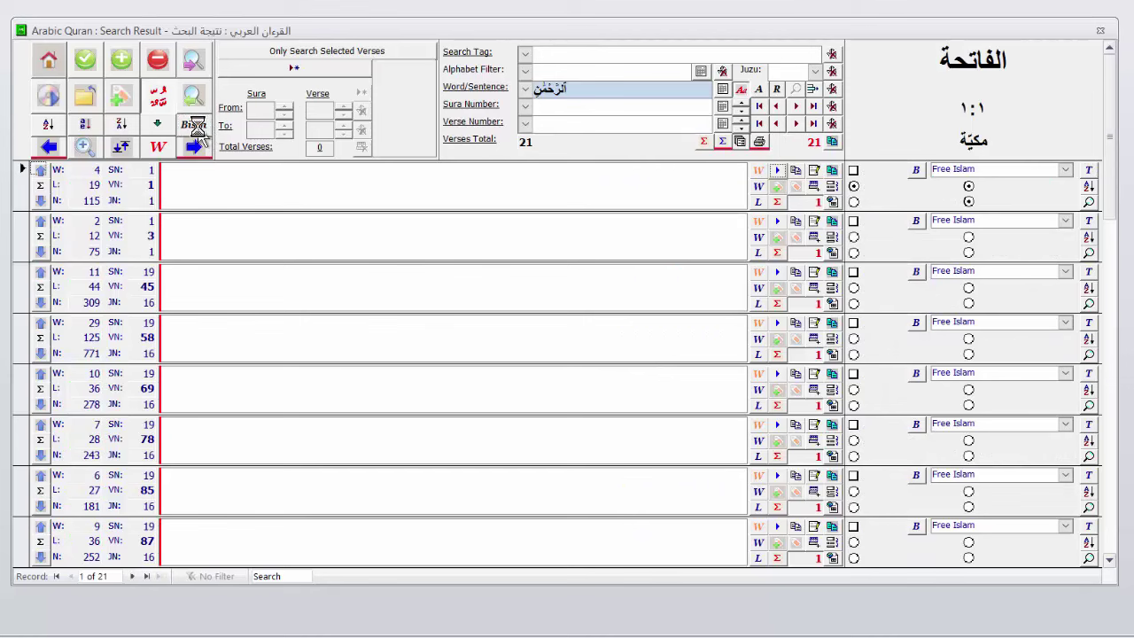
pyautogui.click(195, 126)
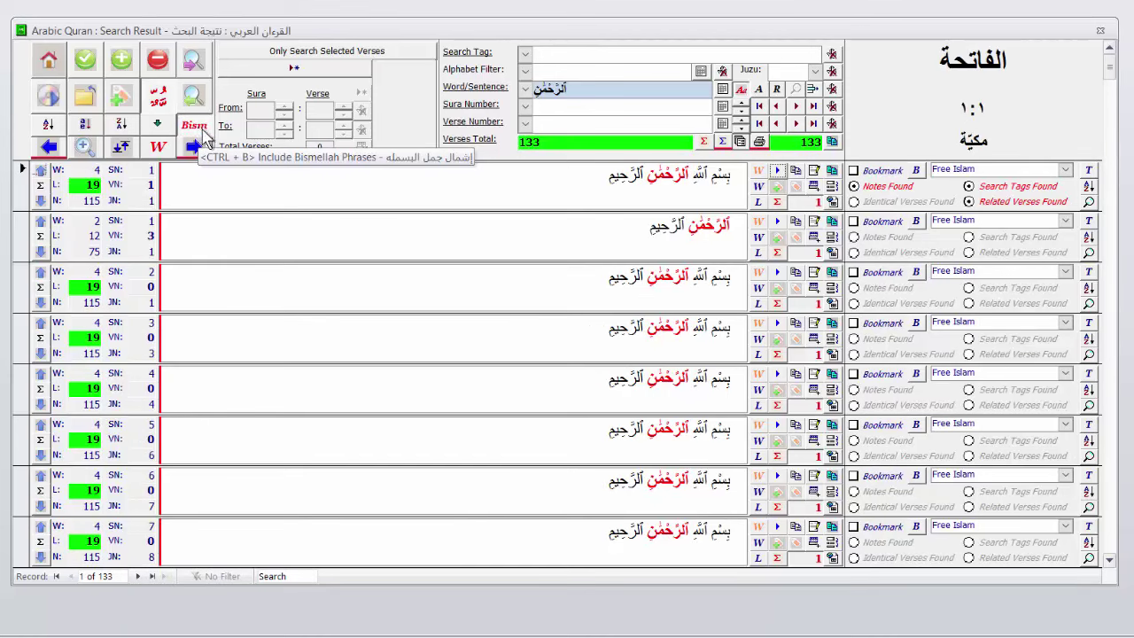
pyautogui.click(198, 127)
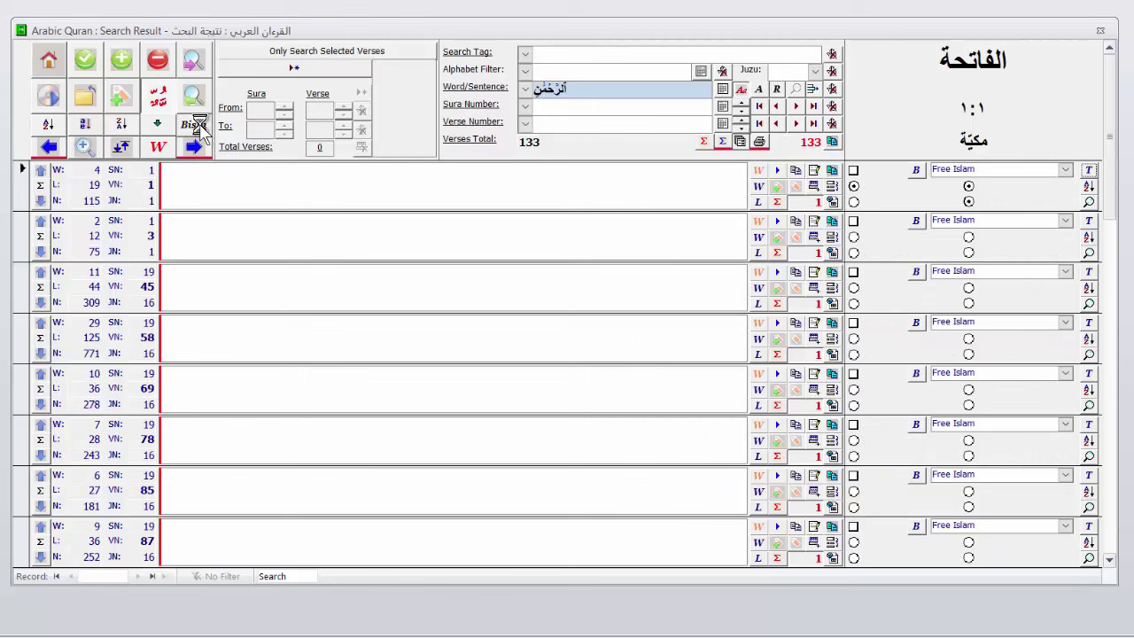
pyautogui.click(199, 127)
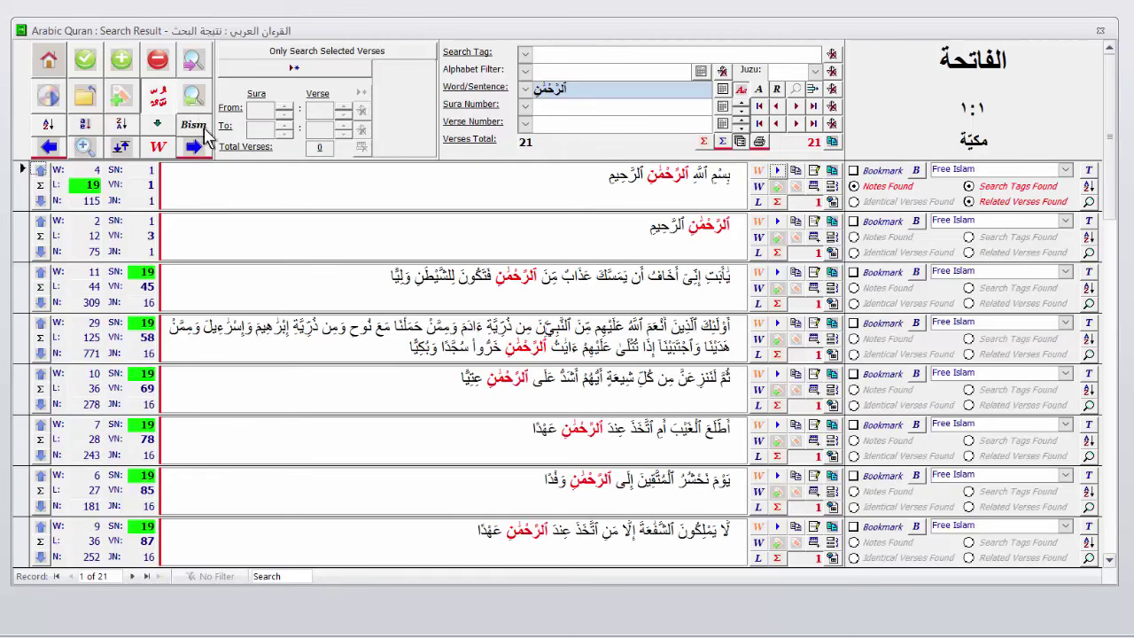
# Reopen the Arabic Quran from the main menu to check its default Bismellah state, and return to the main menu.
pyautogui.click(49, 62)
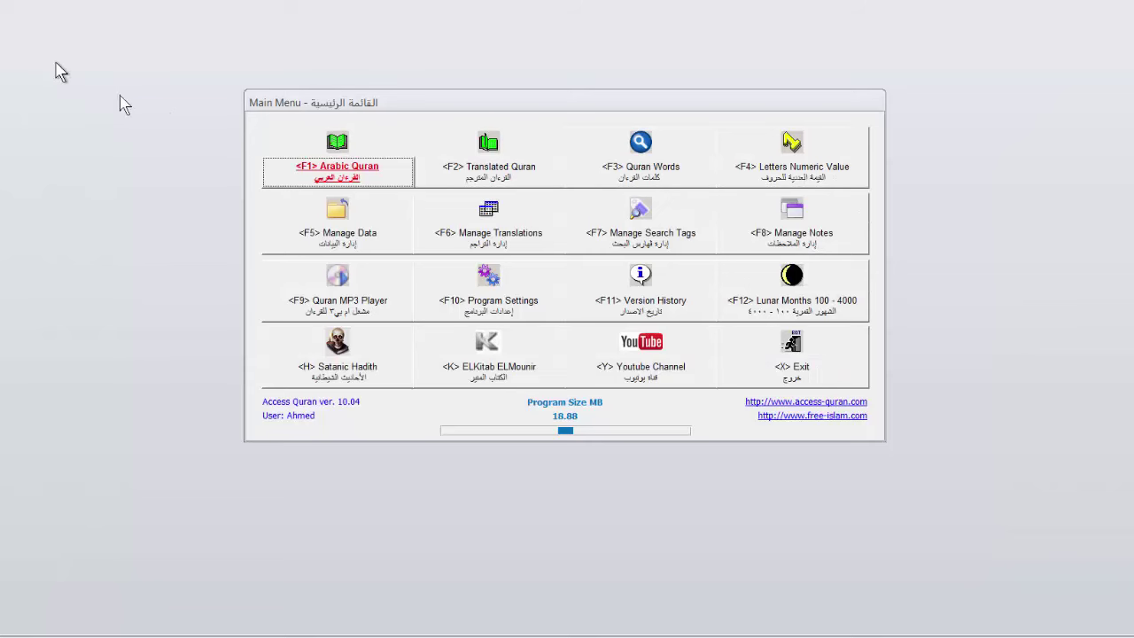
pyautogui.click(365, 177)
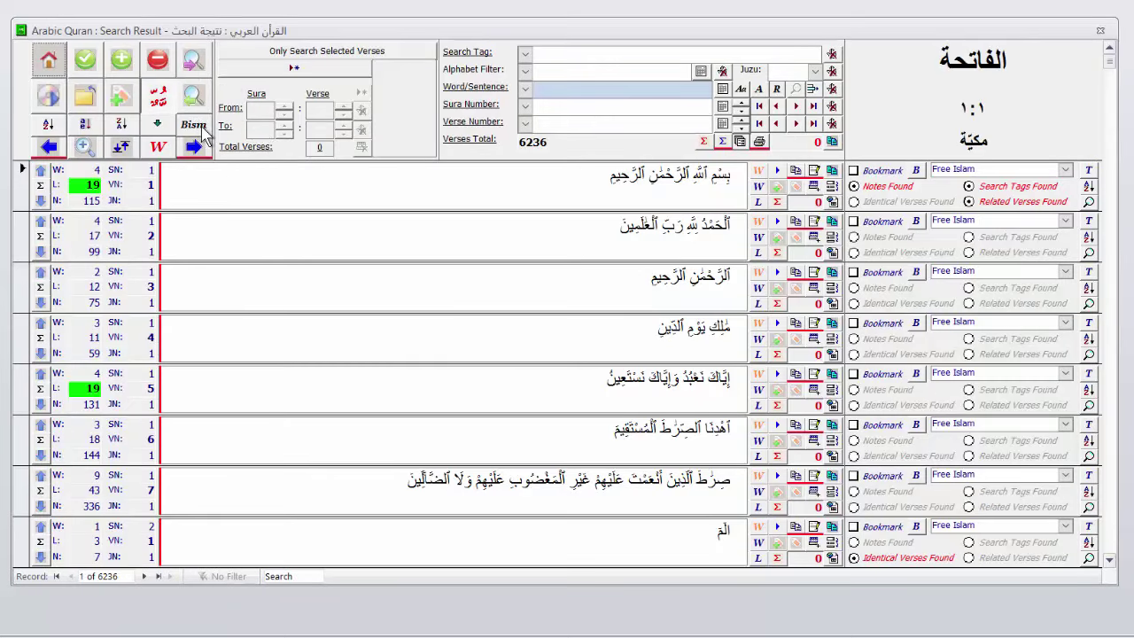
pyautogui.click(55, 66)
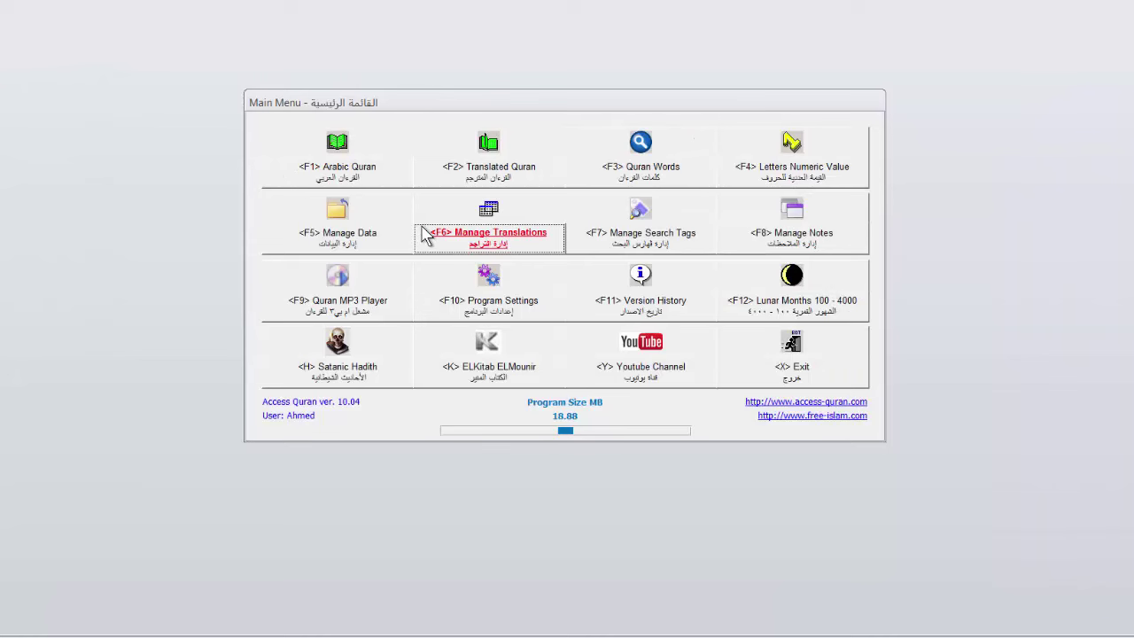
# Enable Start with Bismellah Phrases in the program settings and return to the main menu.
pyautogui.click(514, 313)
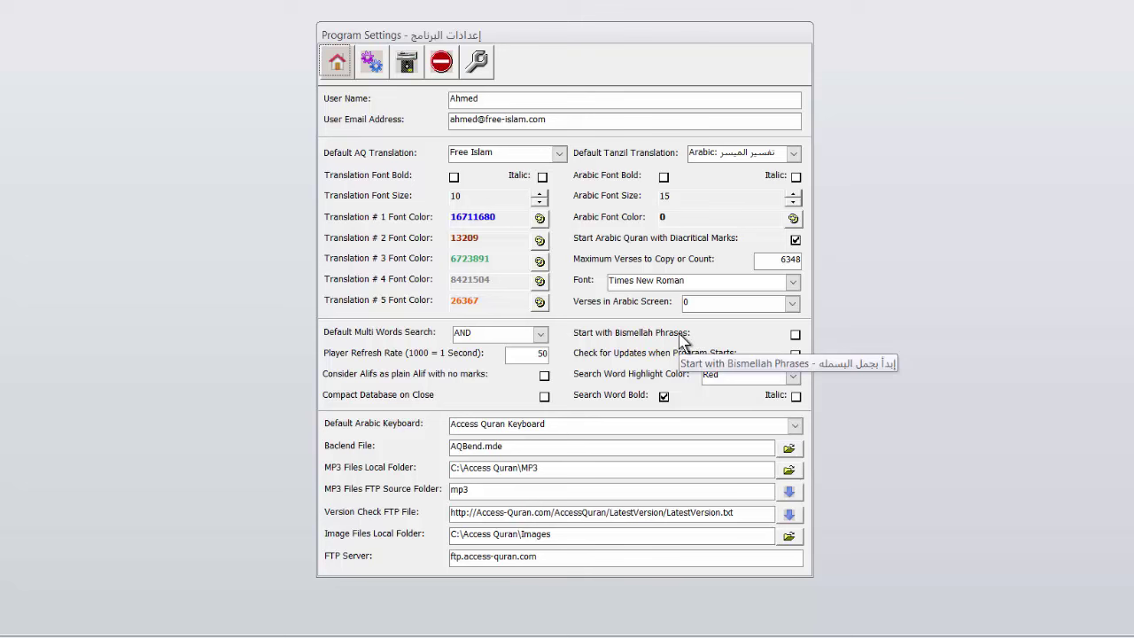
pyautogui.click(794, 335)
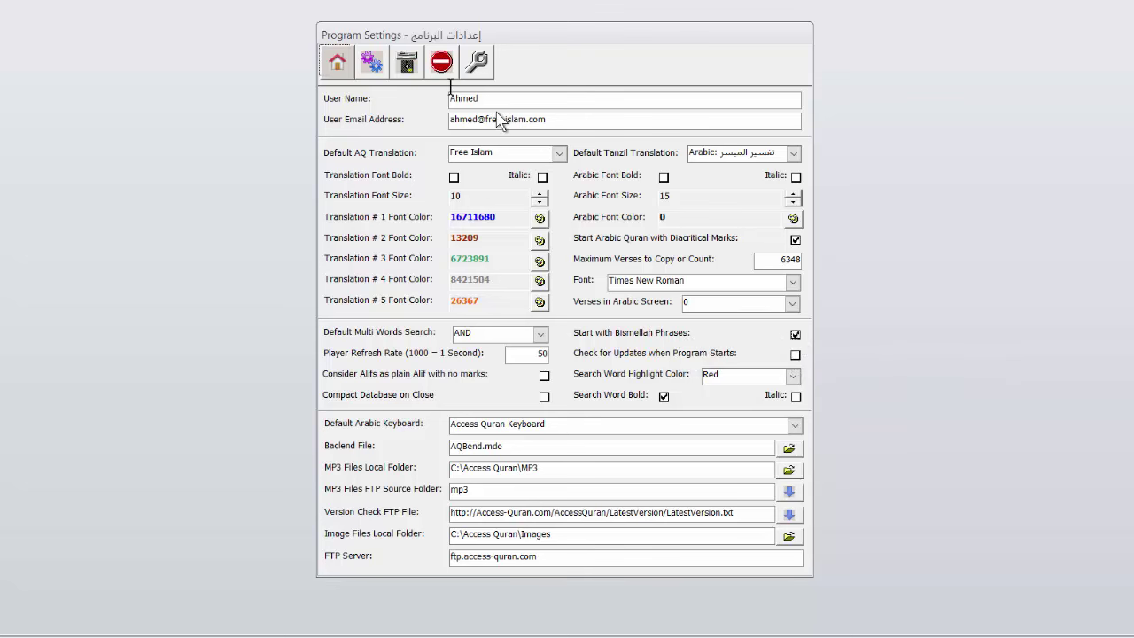
pyautogui.click(336, 61)
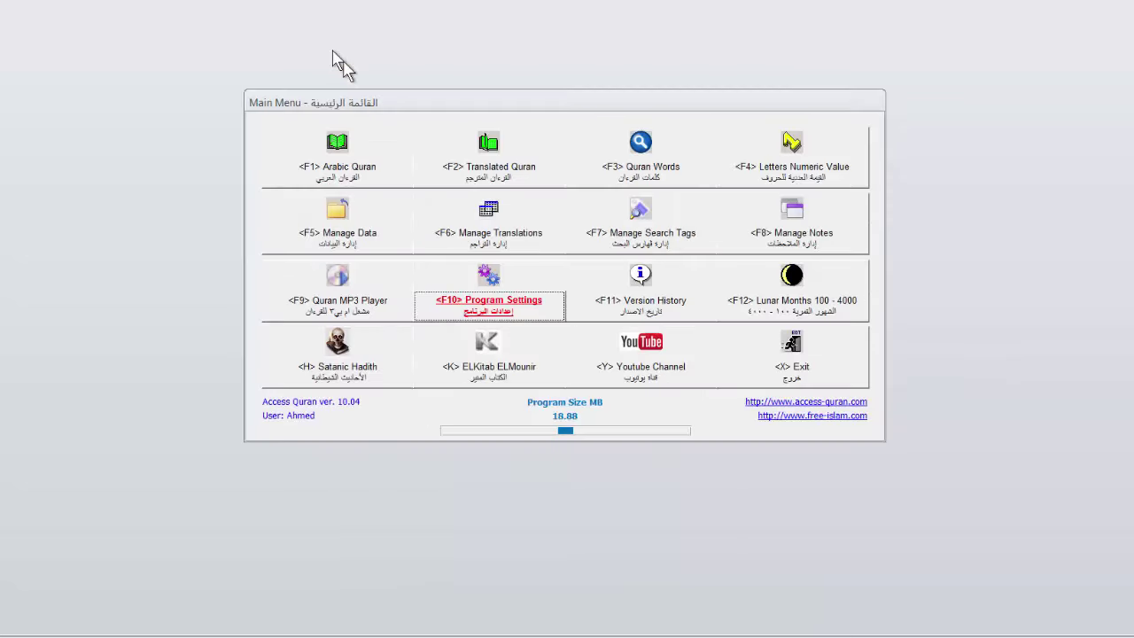
# Open the Arabic Quran to check its starting verse list, exclude the Bismellah phrases, and return to the main menu.
pyautogui.click(365, 175)
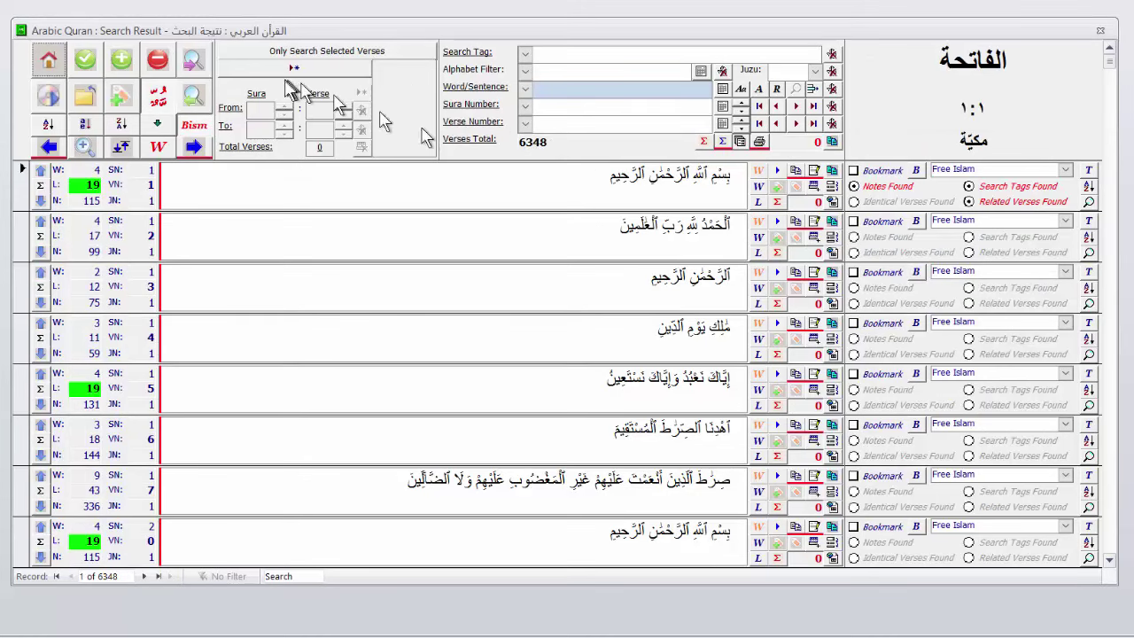
pyautogui.click(198, 126)
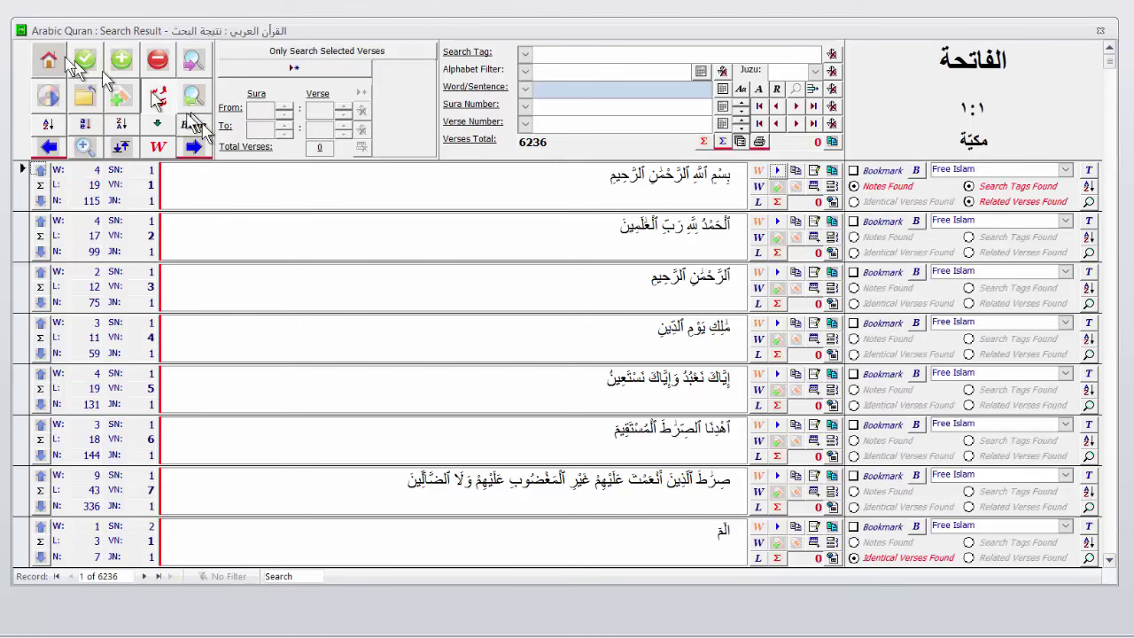
pyautogui.click(49, 59)
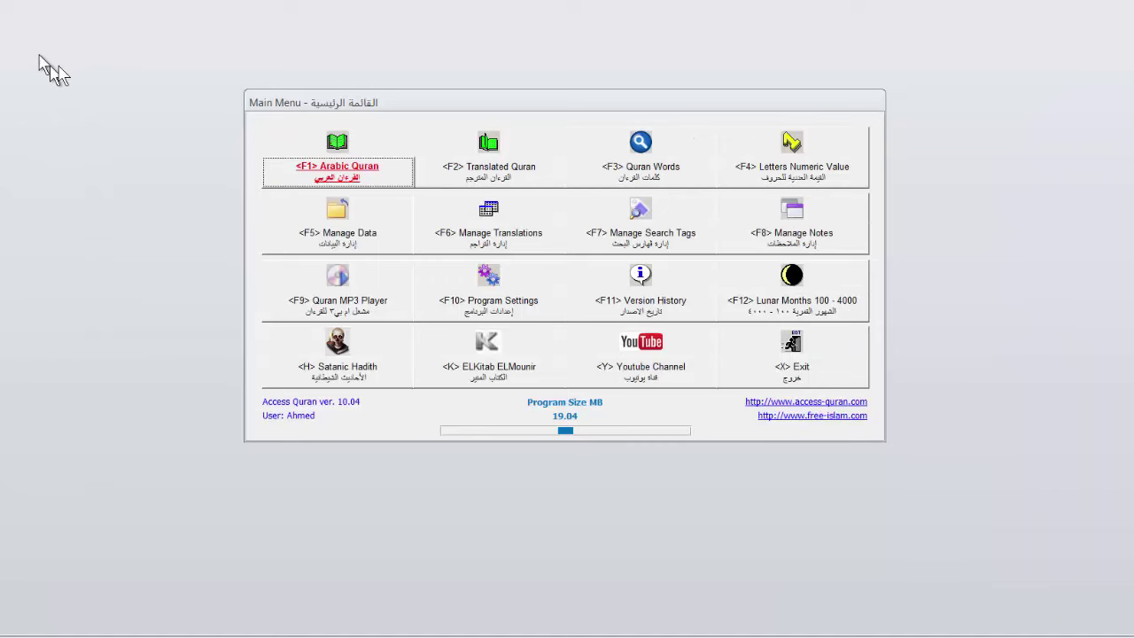
# Disable Start with Bismellah Phrases in the program settings and go back to the main menu.
pyautogui.click(499, 305)
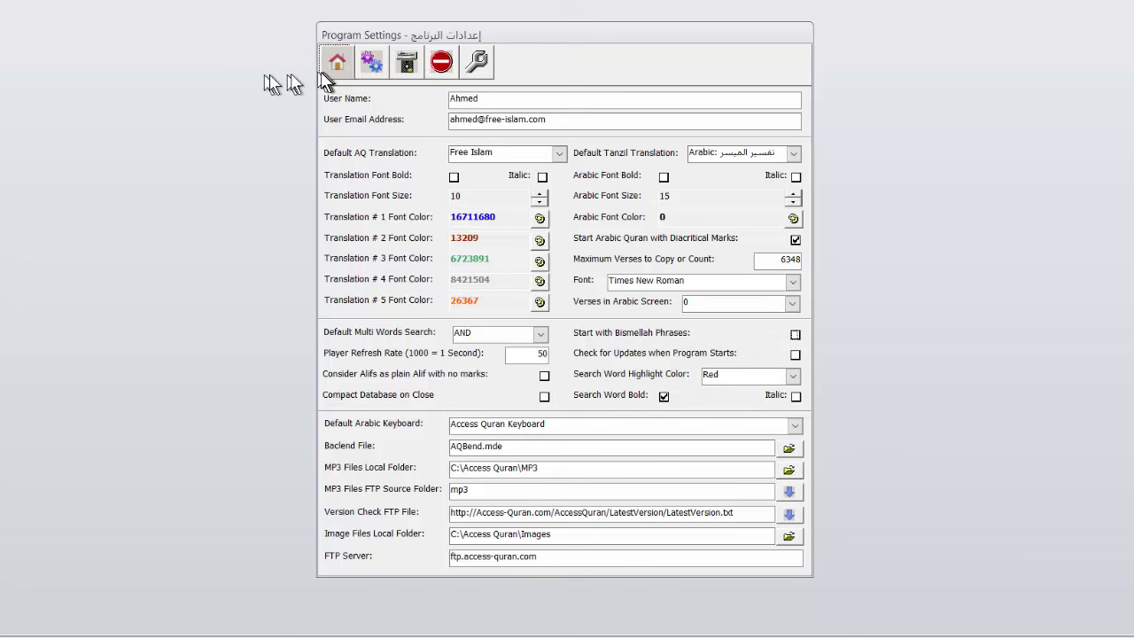
pyautogui.click(347, 71)
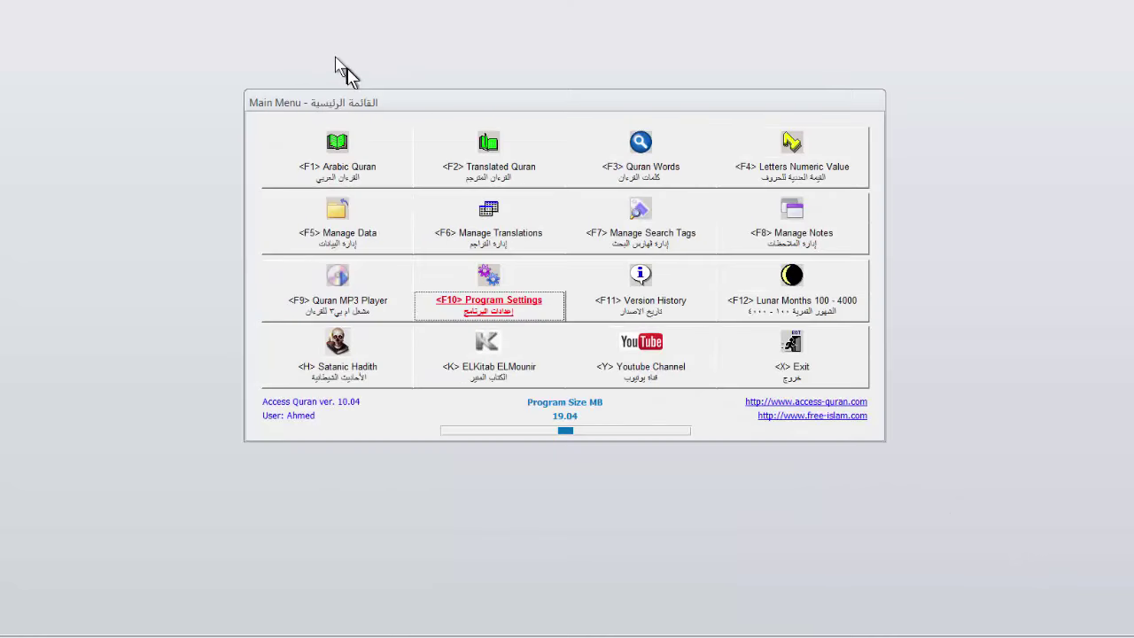
# Open the Arabic Quran again and include the Bismellah phrases in the full verse list.
pyautogui.click(363, 170)
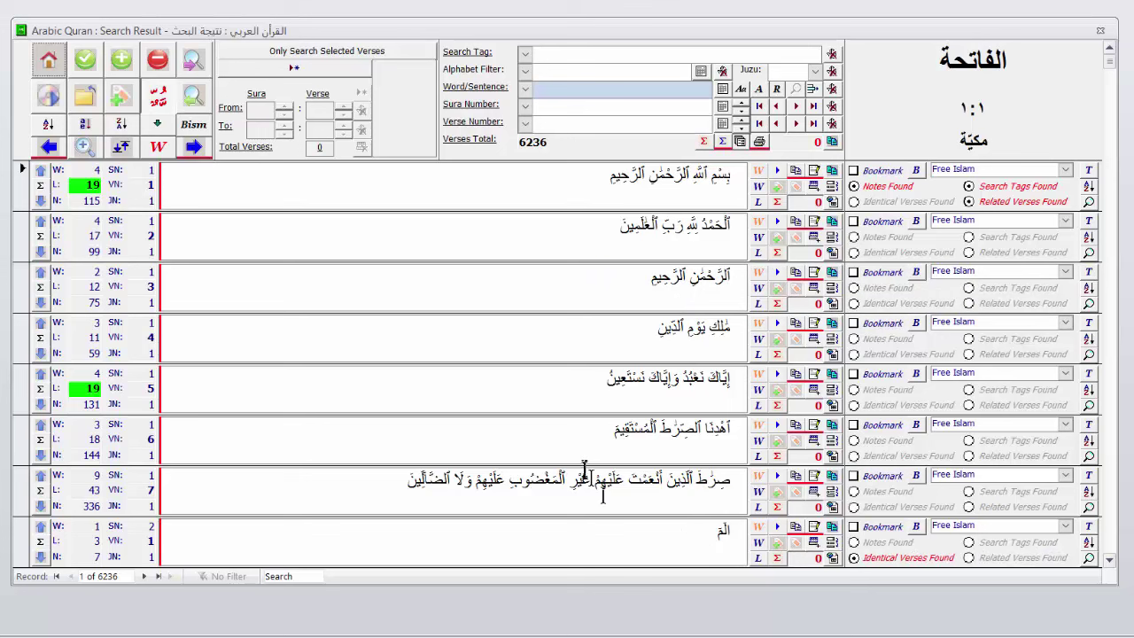
pyautogui.click(669, 173)
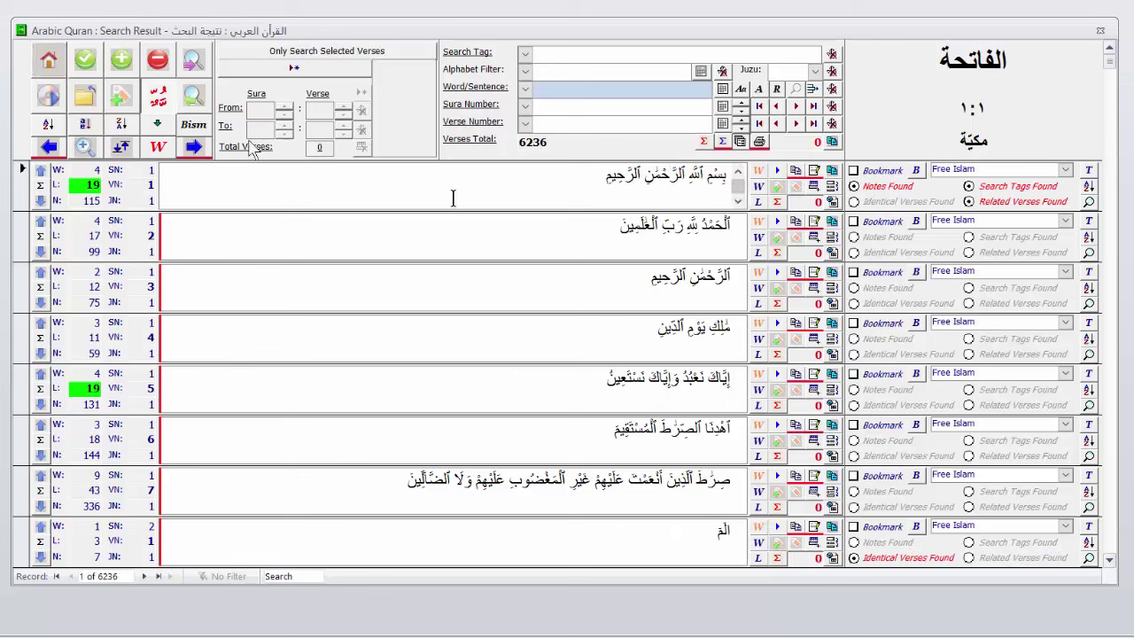
pyautogui.click(198, 127)
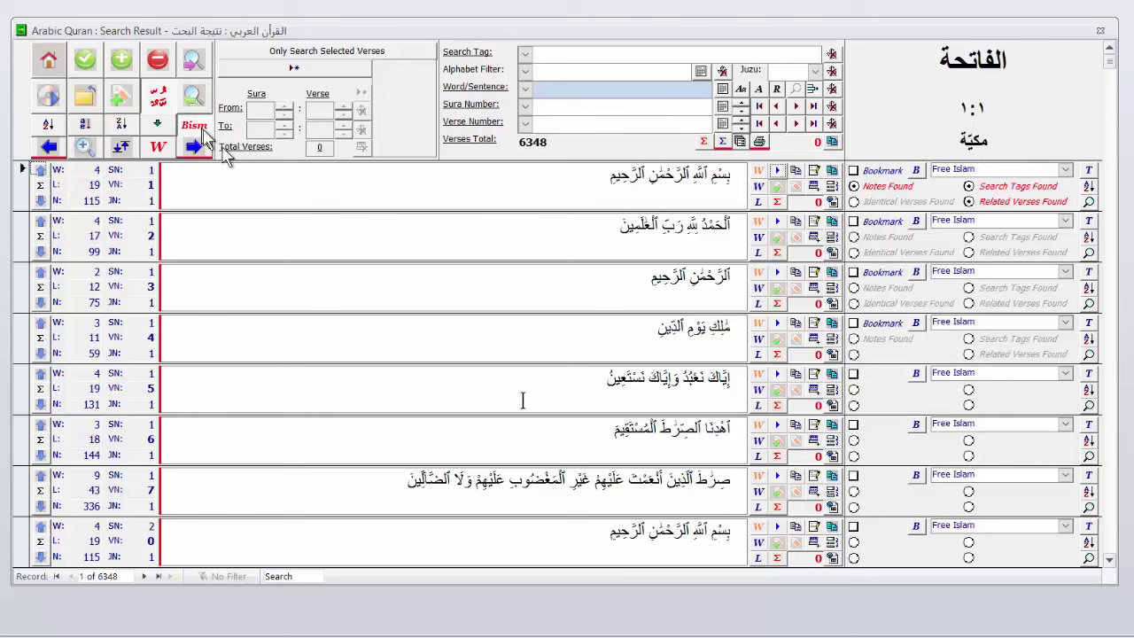
# Compare the numbering of the Bismellah in verse 1:1 with the one before sura 2, and examine verse 2:1 below it.
pyautogui.click(676, 542)
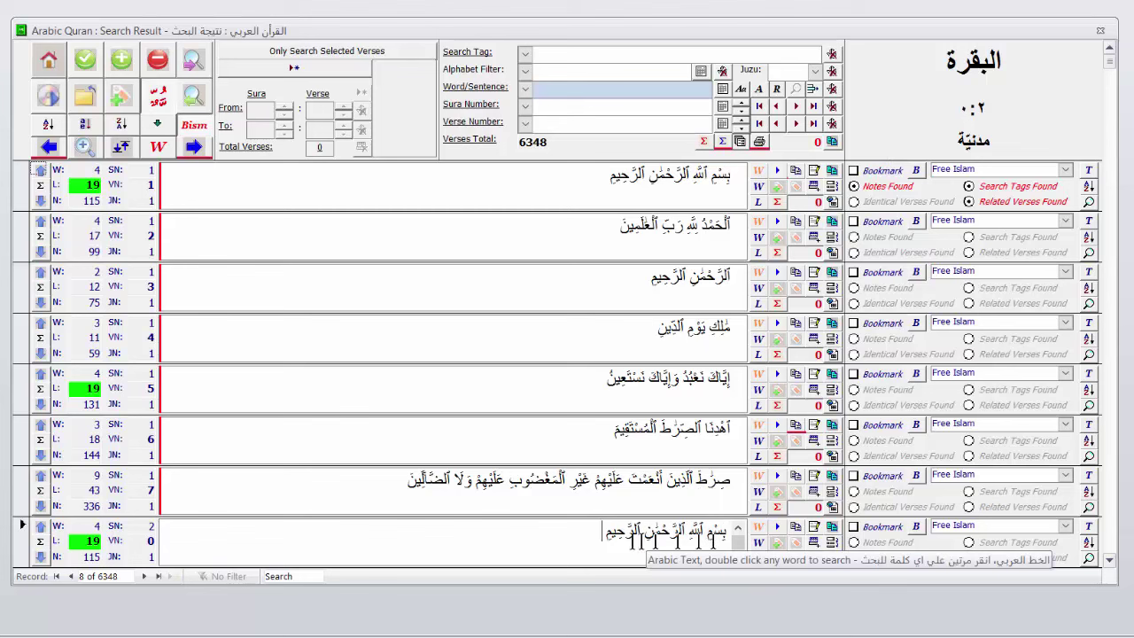
pyautogui.click(620, 542)
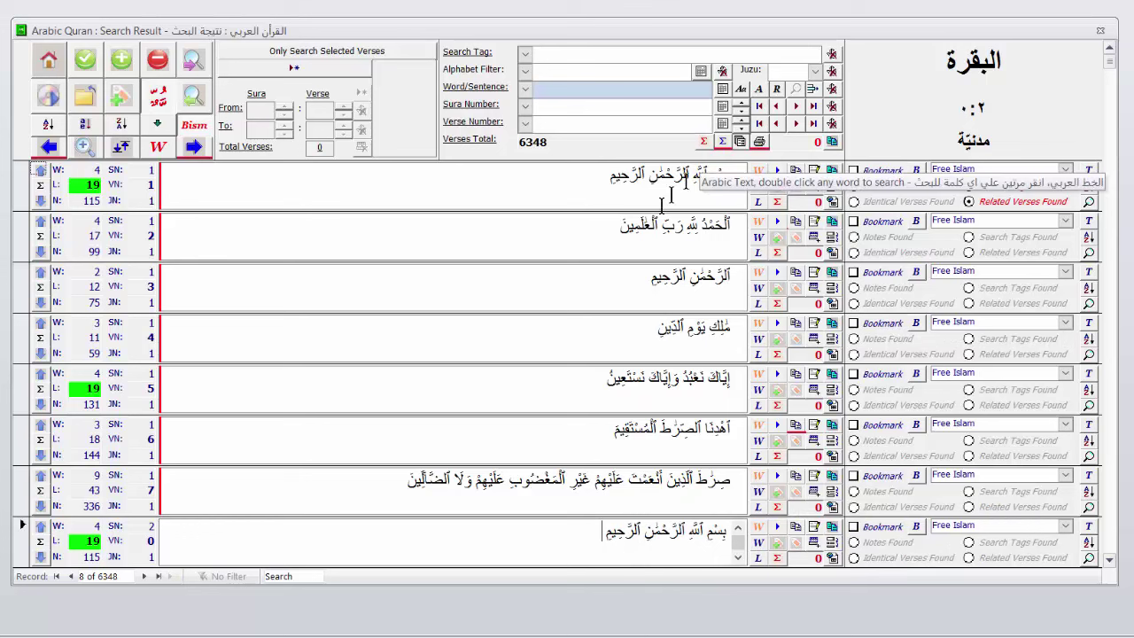
pyautogui.click(603, 174)
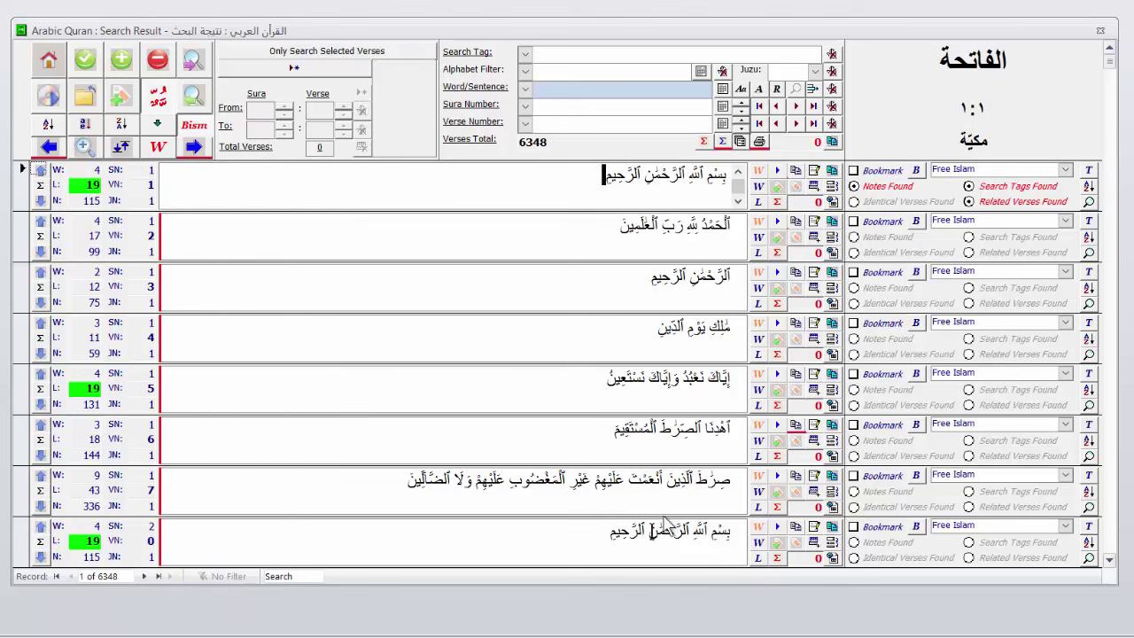
pyautogui.click(558, 538)
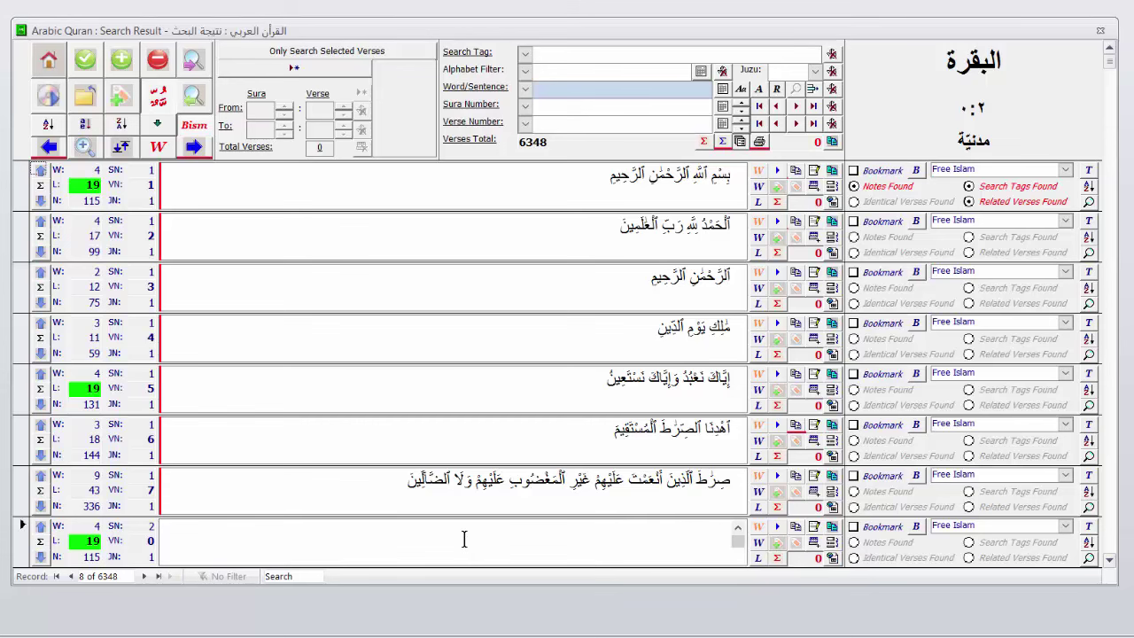
pyautogui.press('Down')
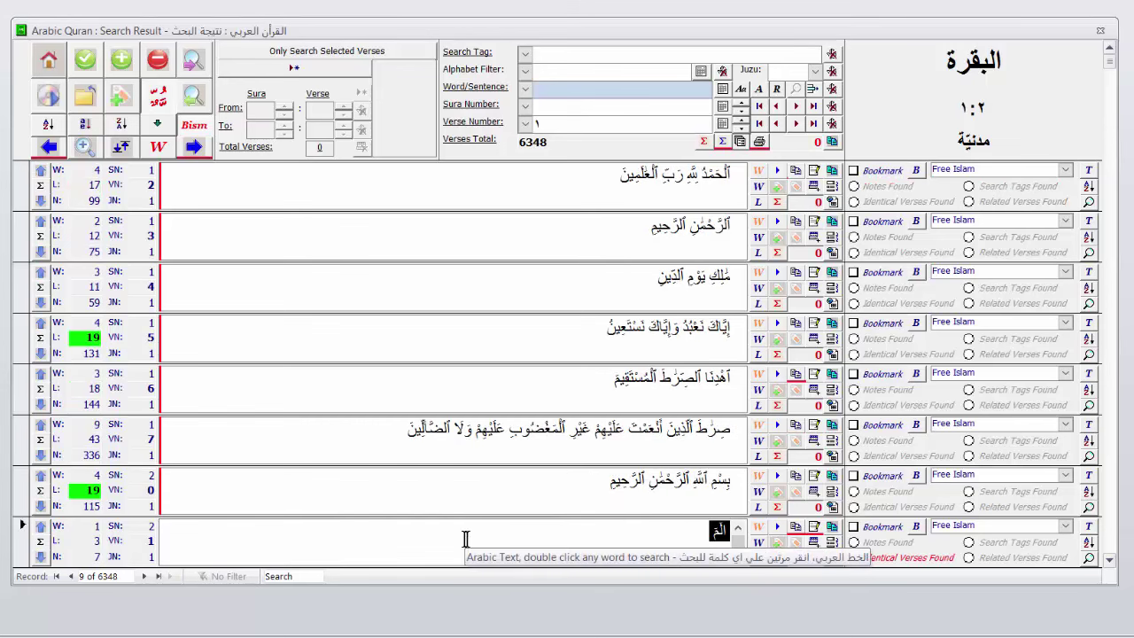
pyautogui.click(572, 485)
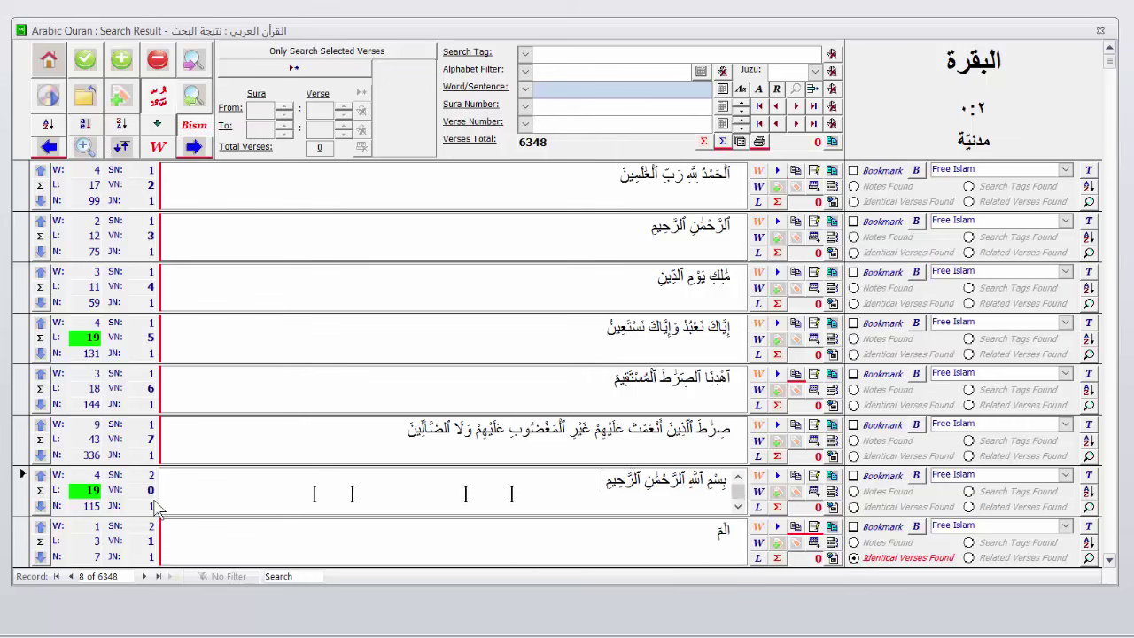
pyautogui.click(453, 531)
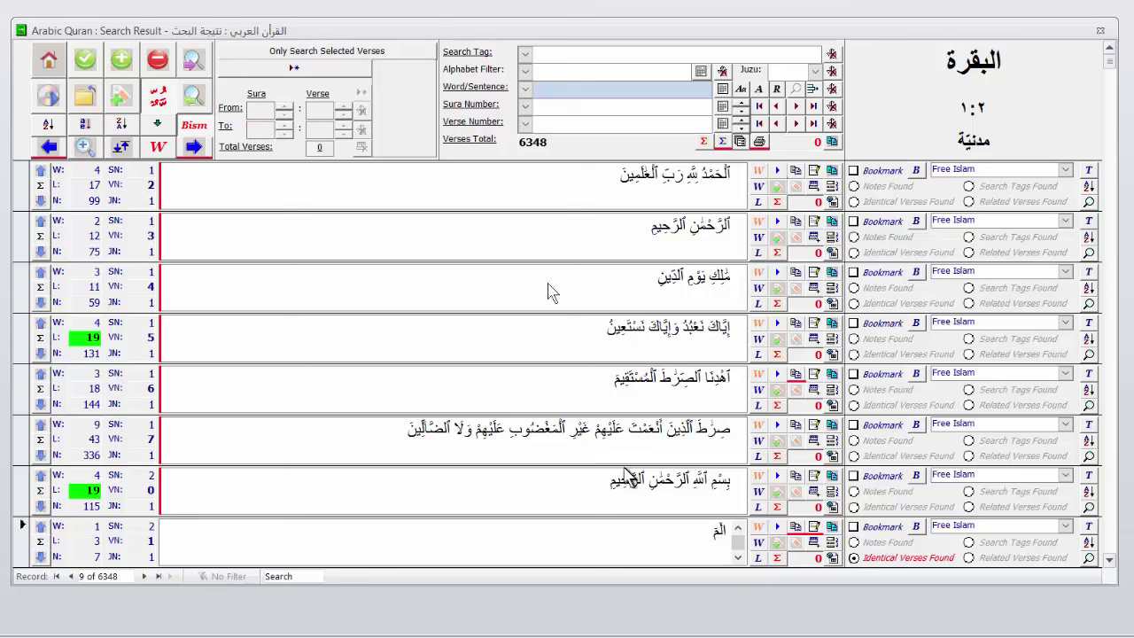
# Exclude the Bismellah phrases and sort the full verse list in descending order, checking its last and first verses.
pyautogui.click(197, 127)
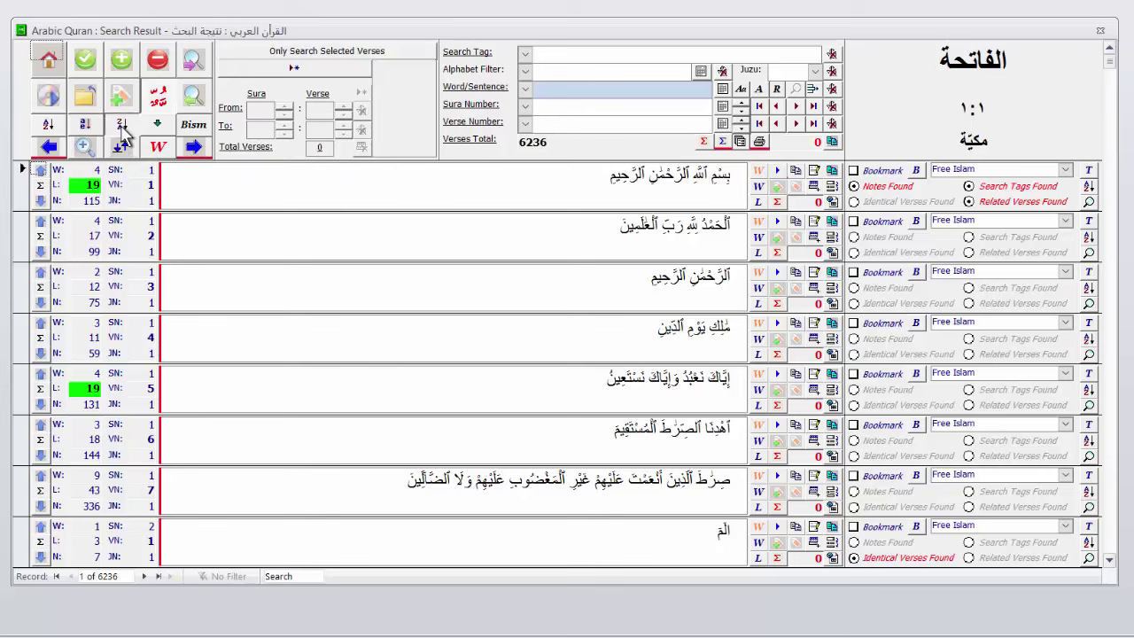
pyautogui.click(122, 126)
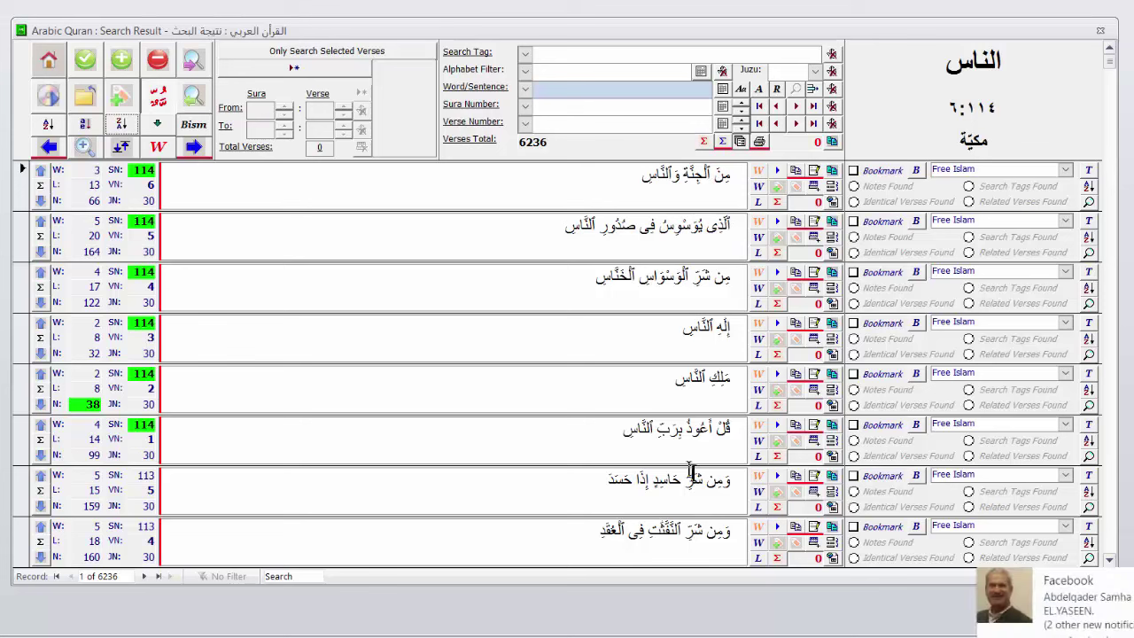
pyautogui.click(159, 576)
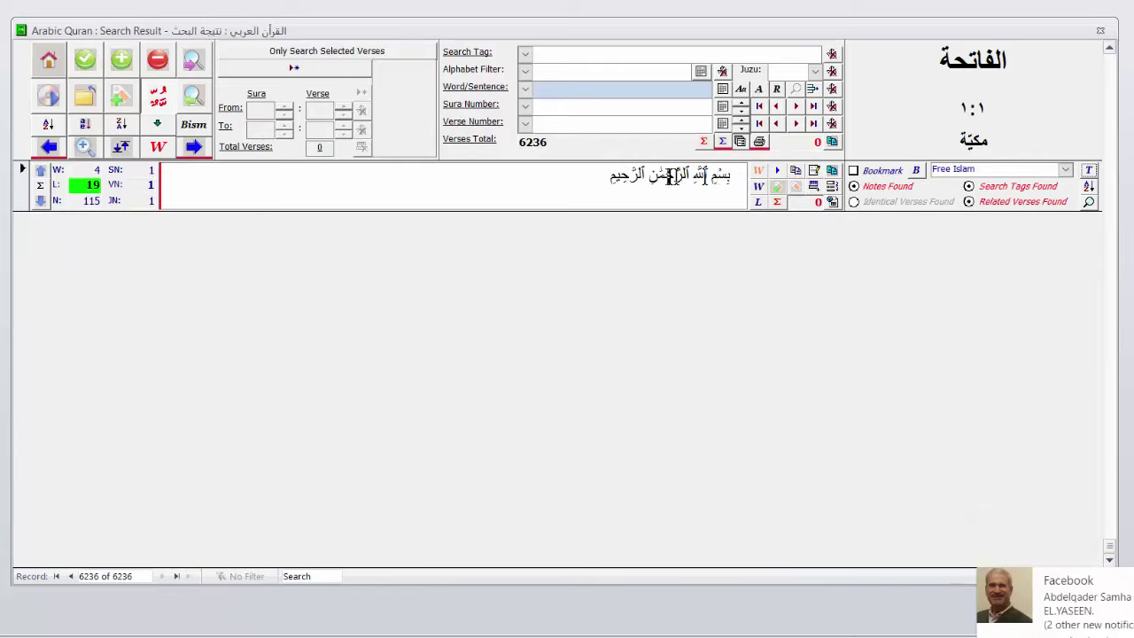
pyautogui.click(57, 576)
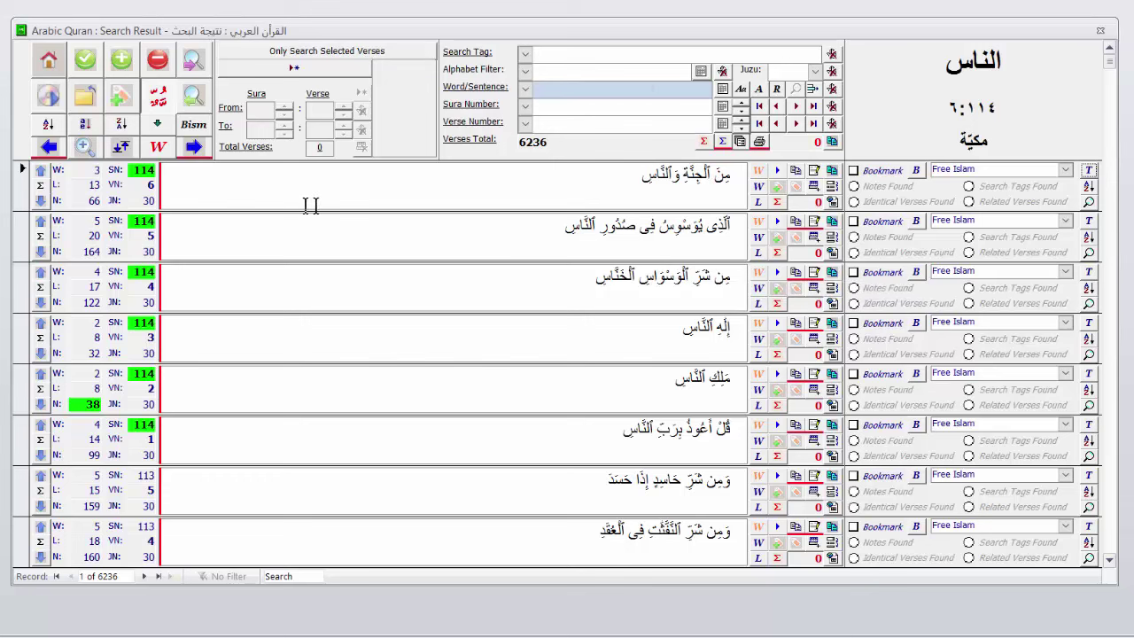
# Sort the full verse list in ascending order, switching once to descending and back to ascending.
pyautogui.click(49, 126)
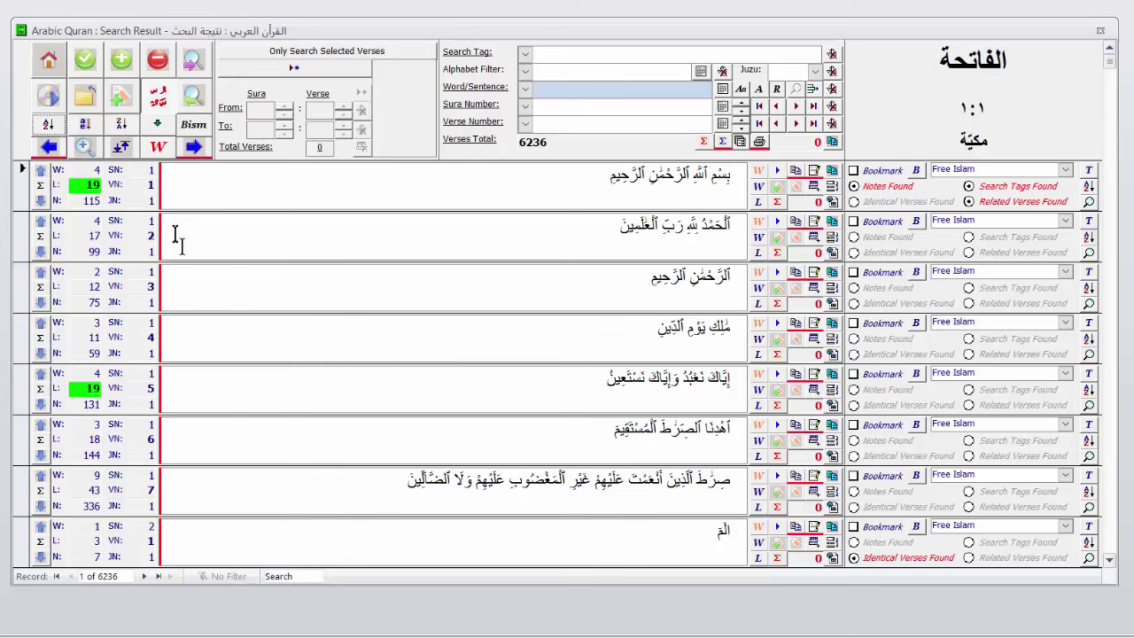
pyautogui.click(49, 124)
pyautogui.click(121, 124)
pyautogui.click(49, 124)
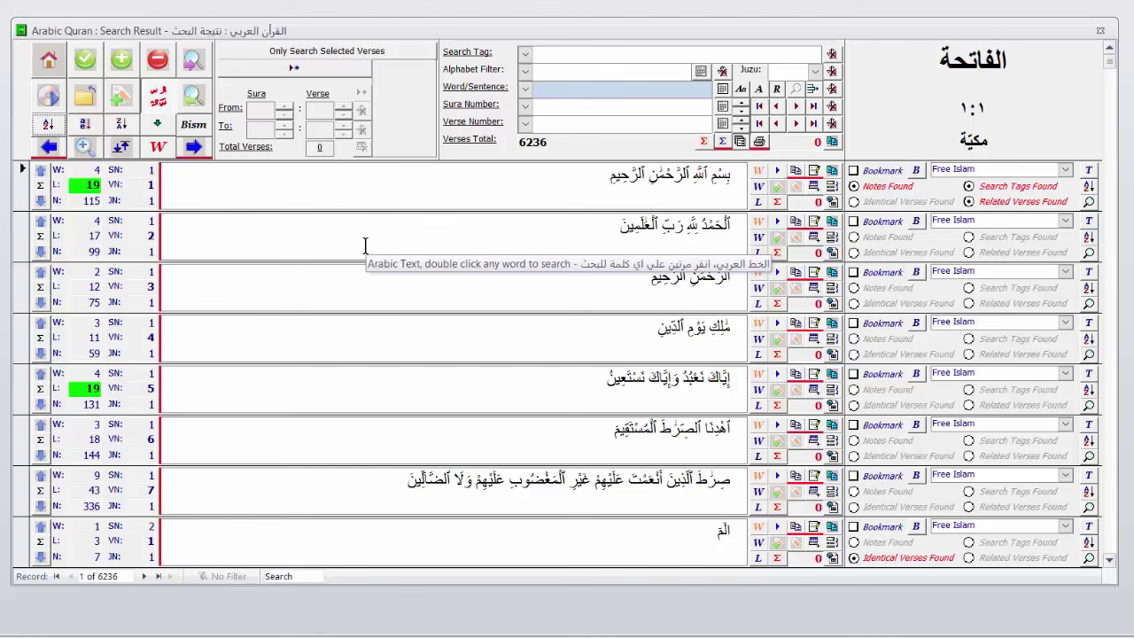
# List sura 114, go back to sura 113, and sort its verses in descending and again in ascending order.
pyautogui.write('114')
pyautogui.press('Return')
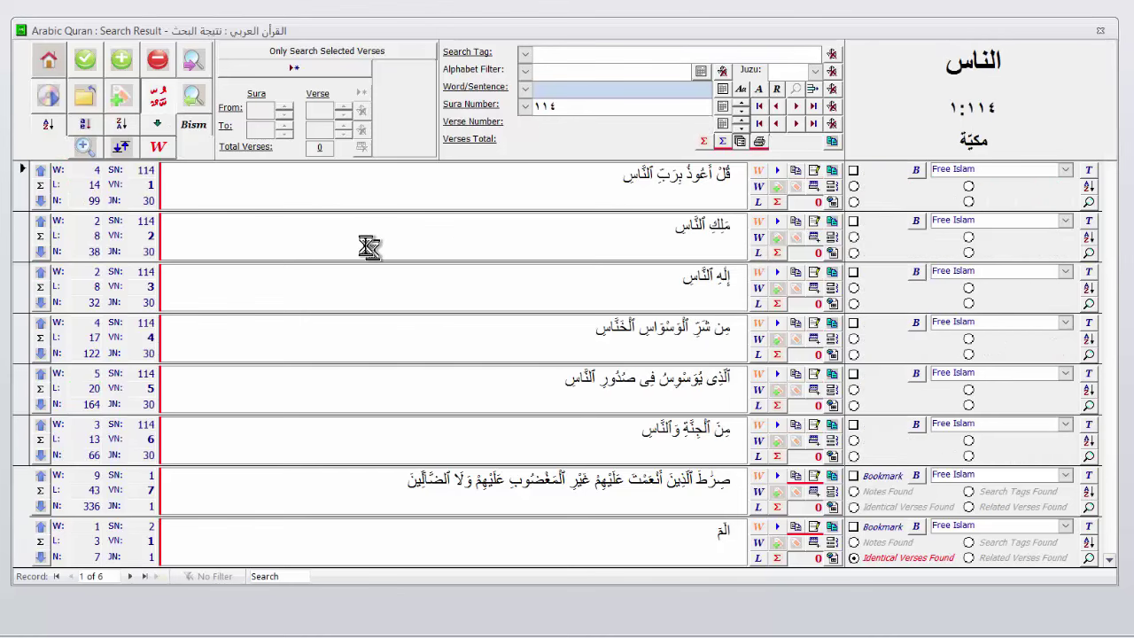
pyautogui.press('Up')
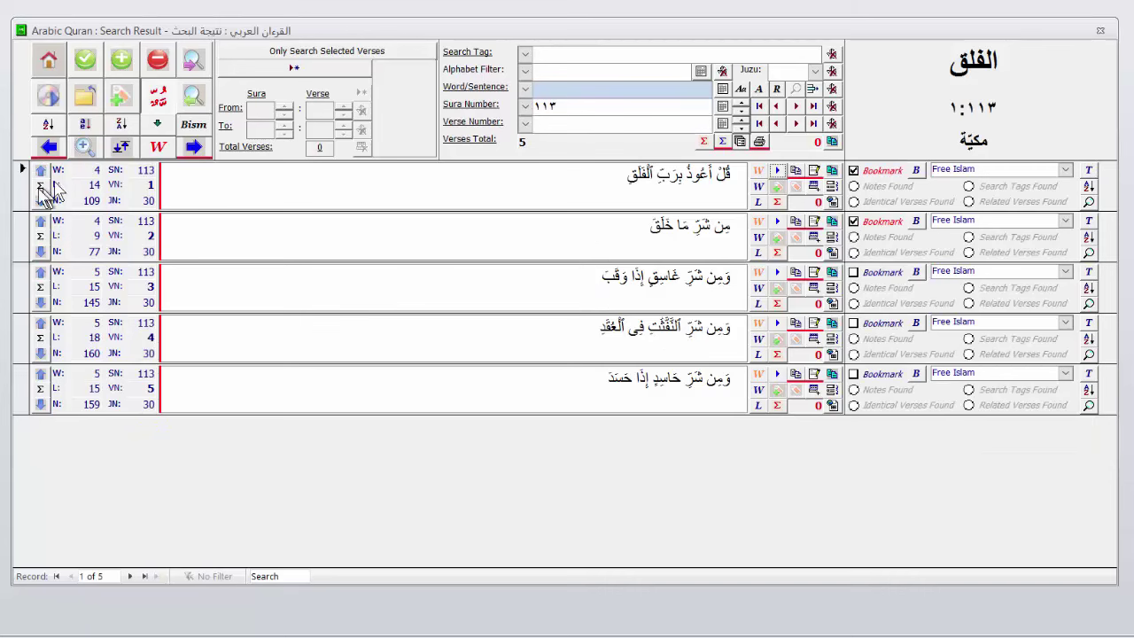
pyautogui.click(124, 124)
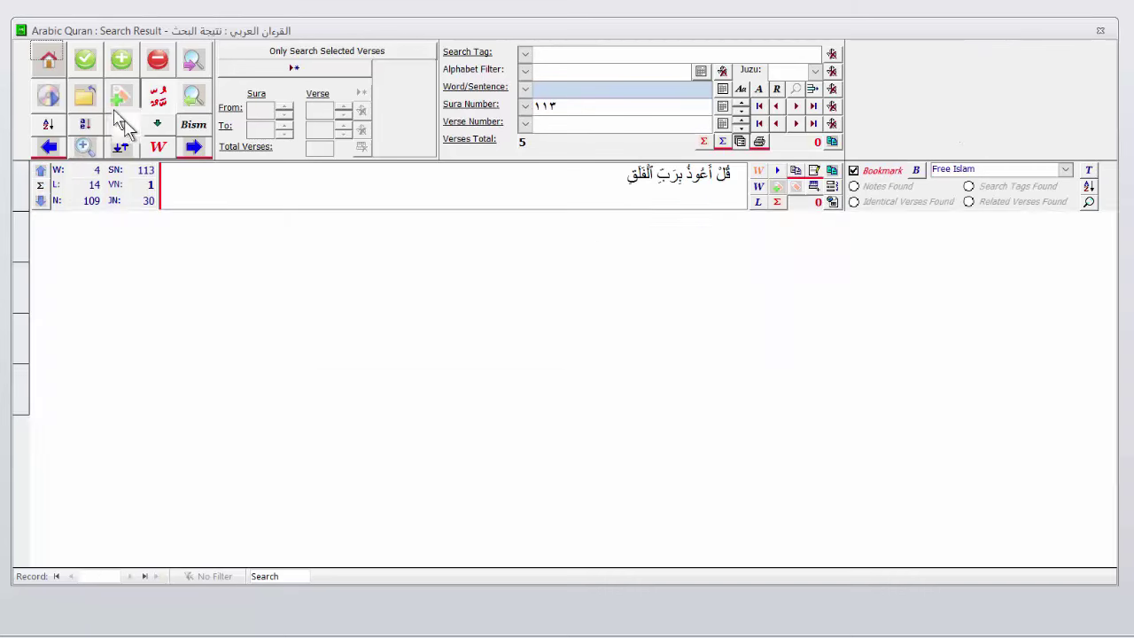
pyautogui.click(58, 129)
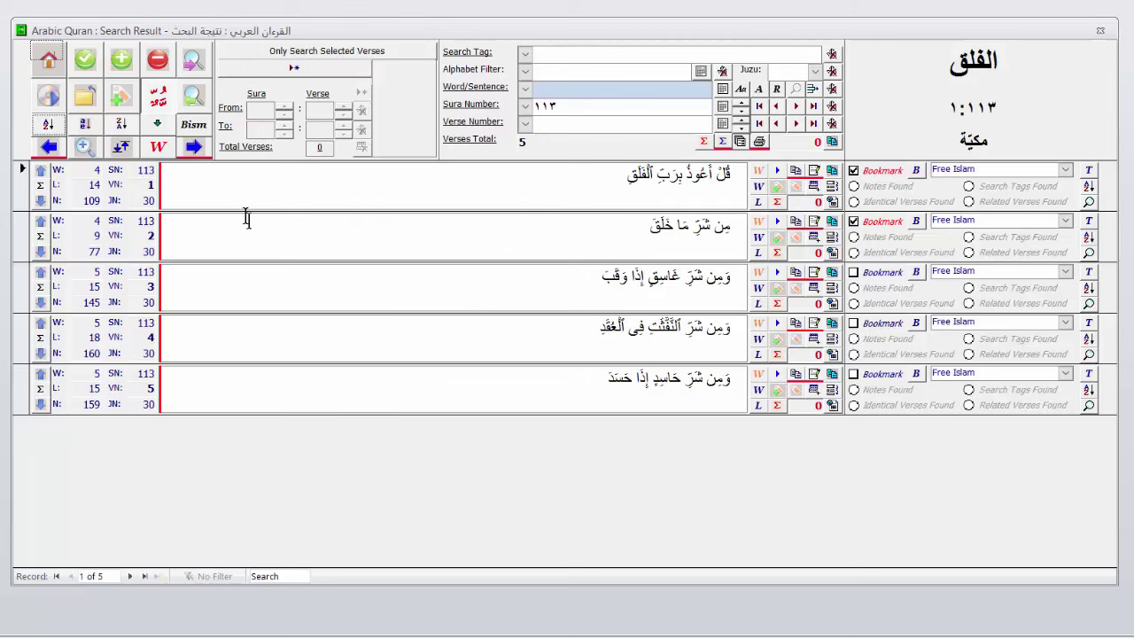
# From the full verse list, show only sura 1 and move verse 2 above verse 1, inspecting both rows.
pyautogui.click(193, 97)
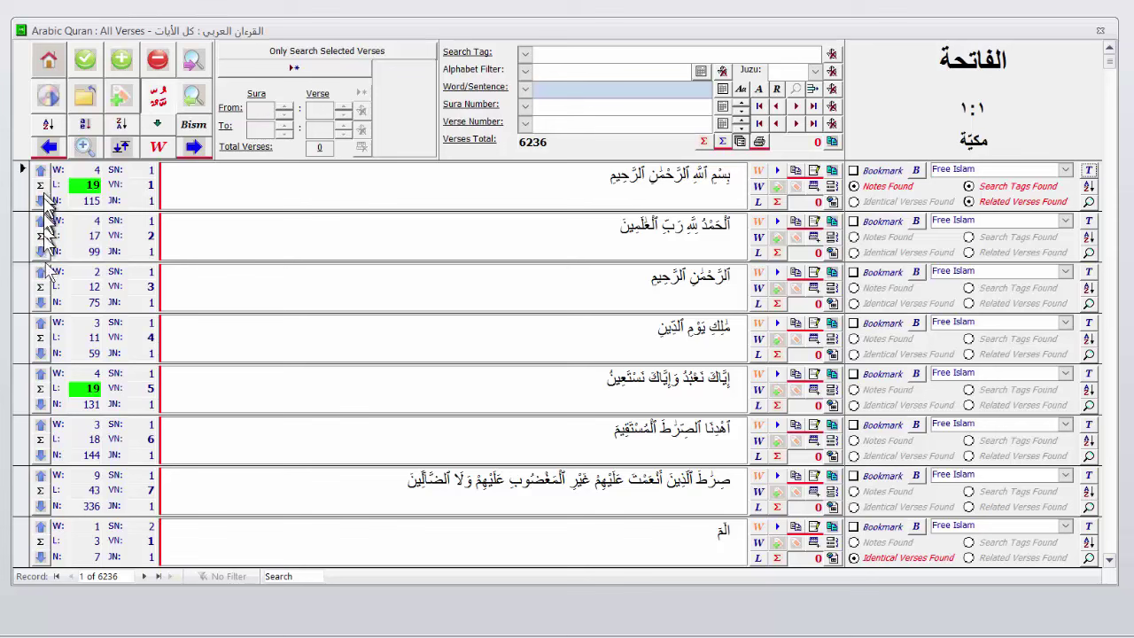
pyautogui.doubleClick(587, 197)
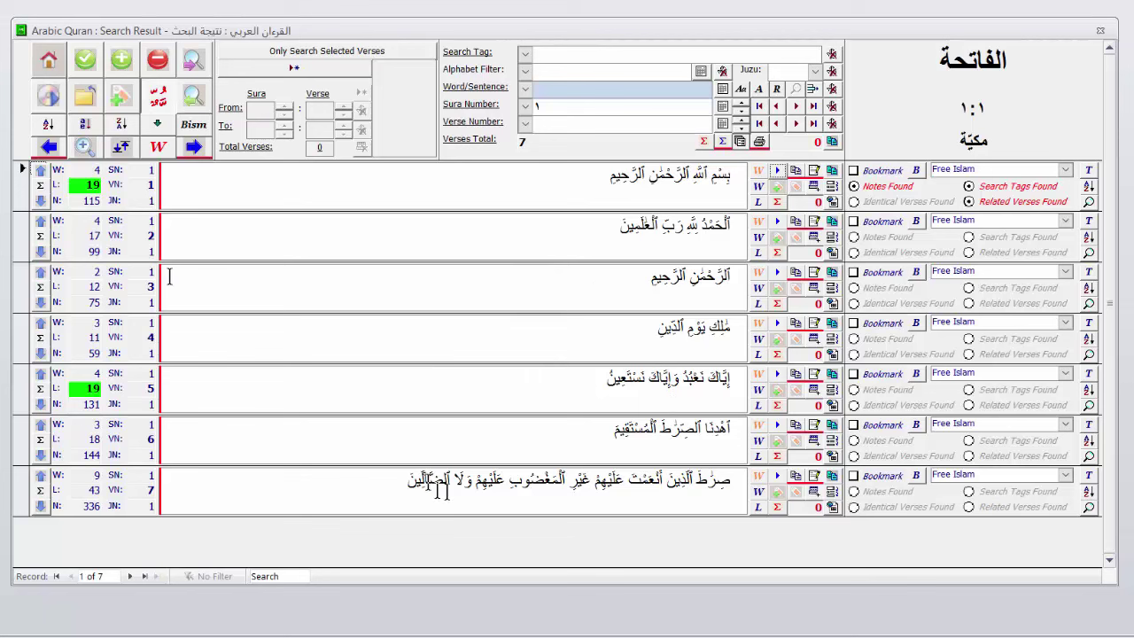
pyautogui.click(41, 223)
pyautogui.click(702, 184)
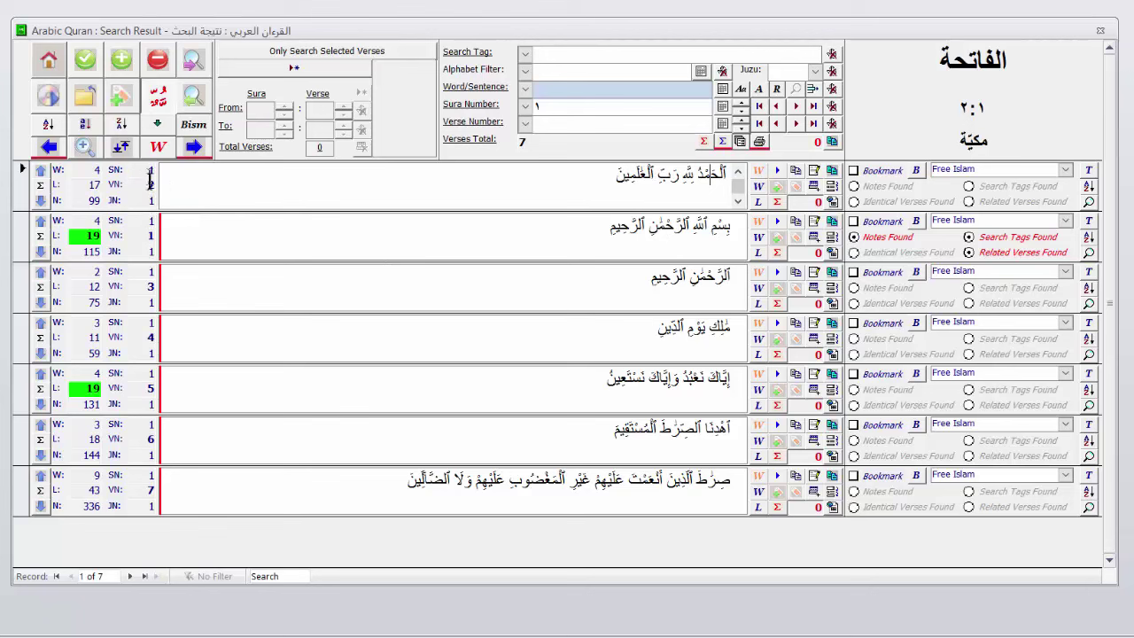
pyautogui.click(152, 236)
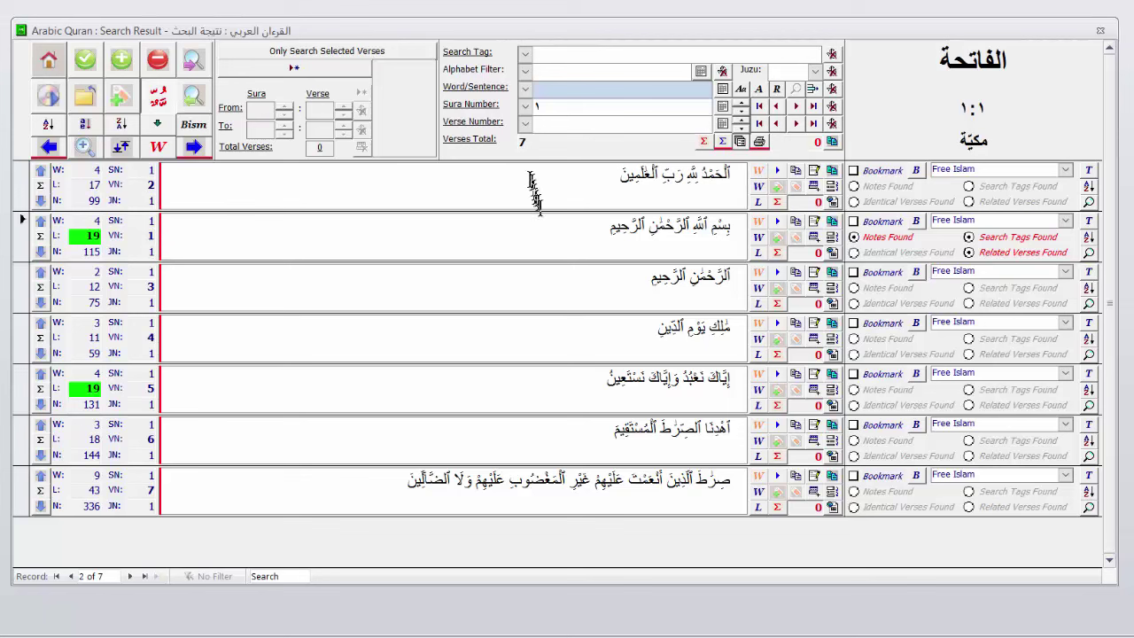
pyautogui.click(611, 173)
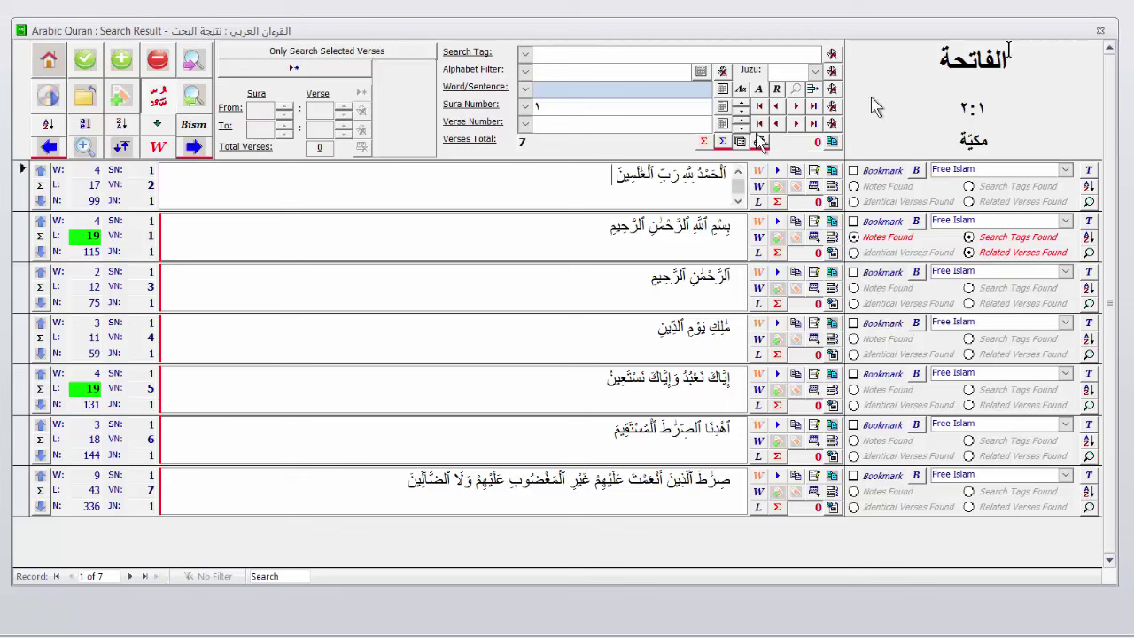
pyautogui.click(687, 241)
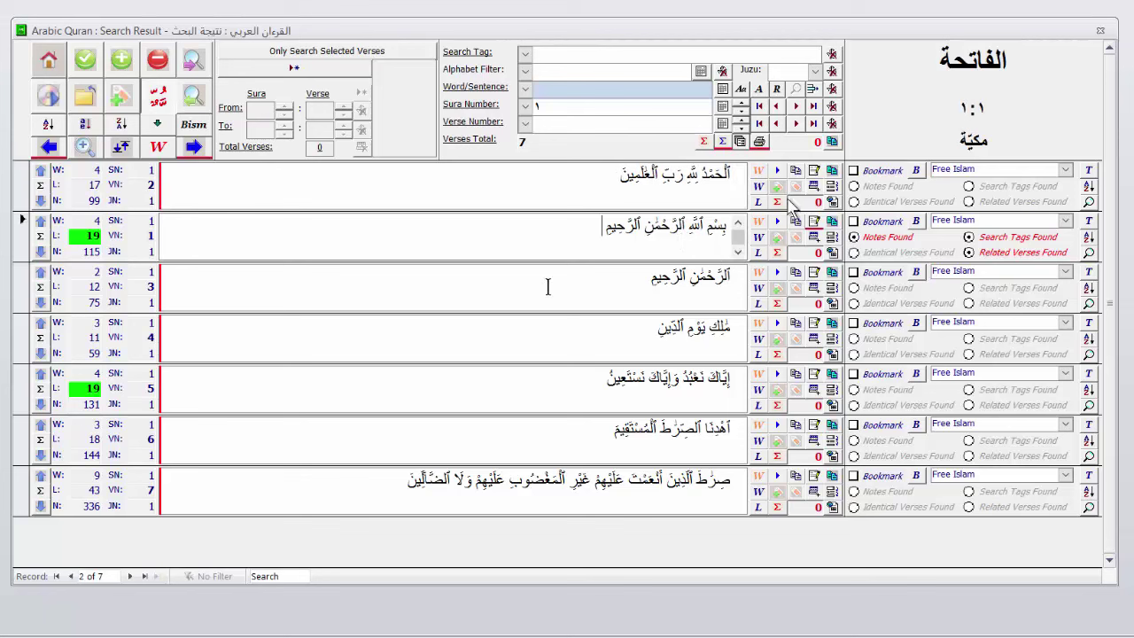
pyautogui.click(370, 191)
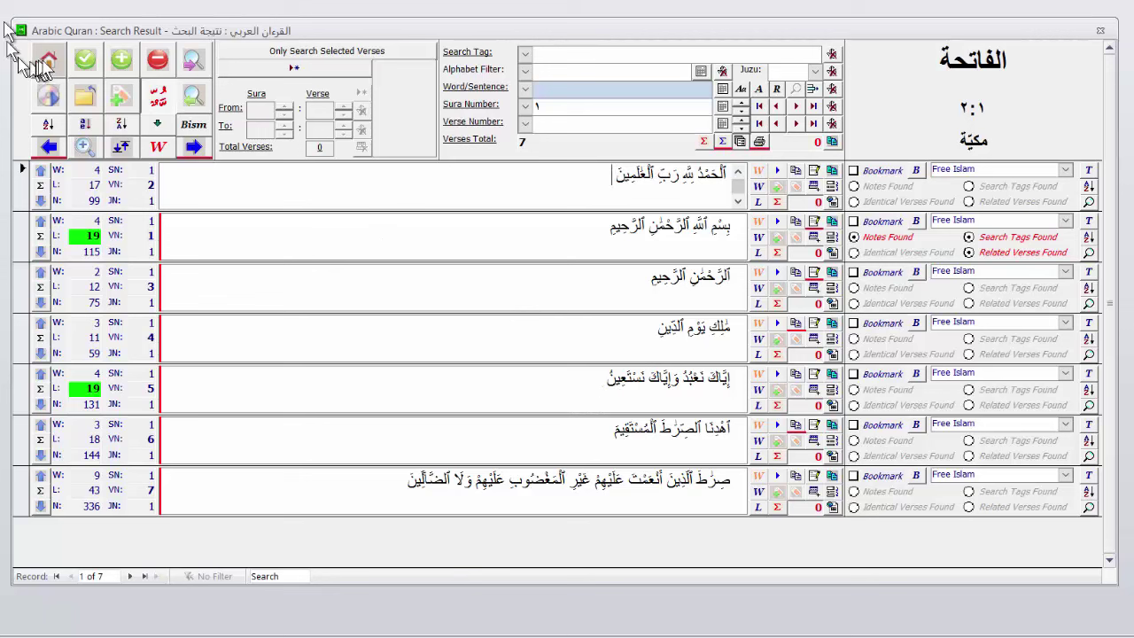
# Reopen the Arabic Quran from the main menu to check the order of sura 1, and return to the main menu.
pyautogui.click(47, 60)
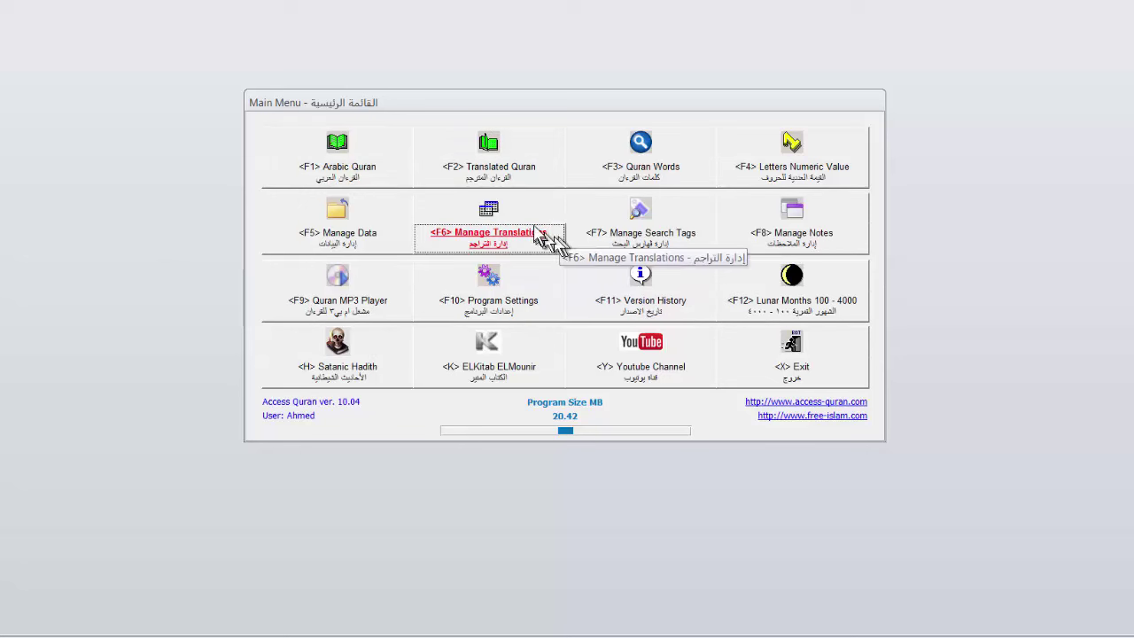
pyautogui.click(385, 180)
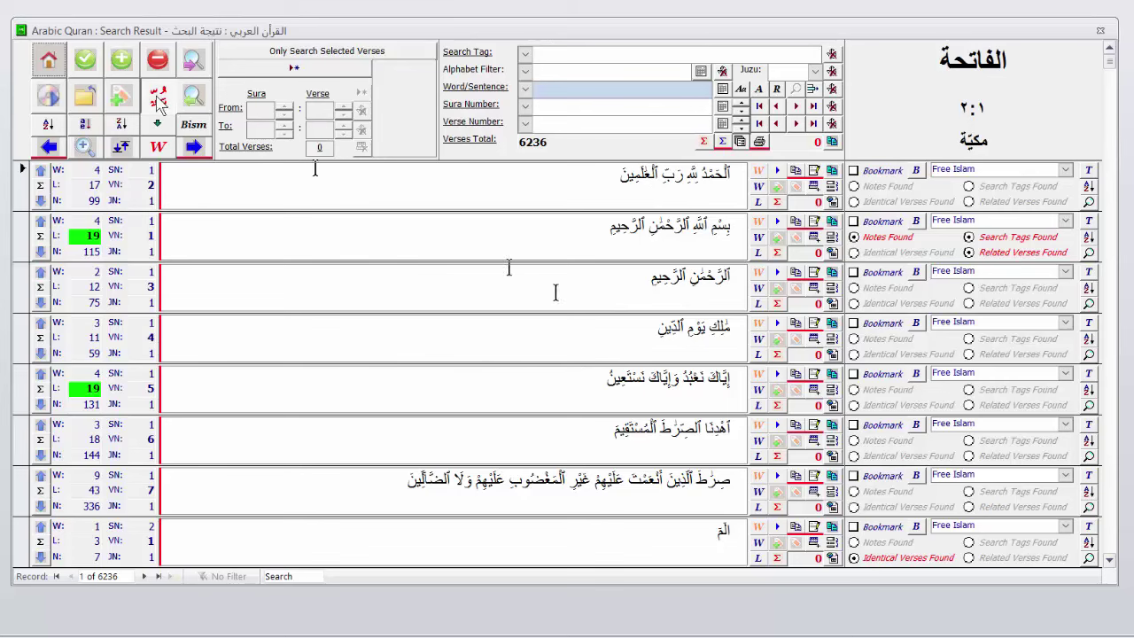
pyautogui.click(53, 66)
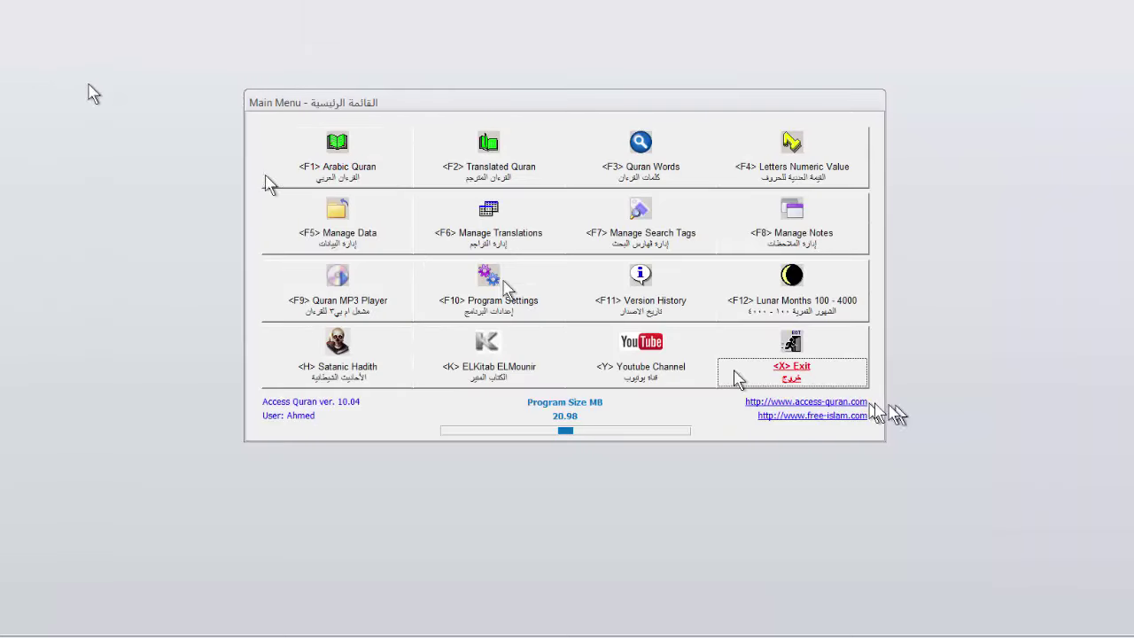
# Quit Access Quran, start it again and open the Arabic Quran.
pyautogui.click(788, 368)
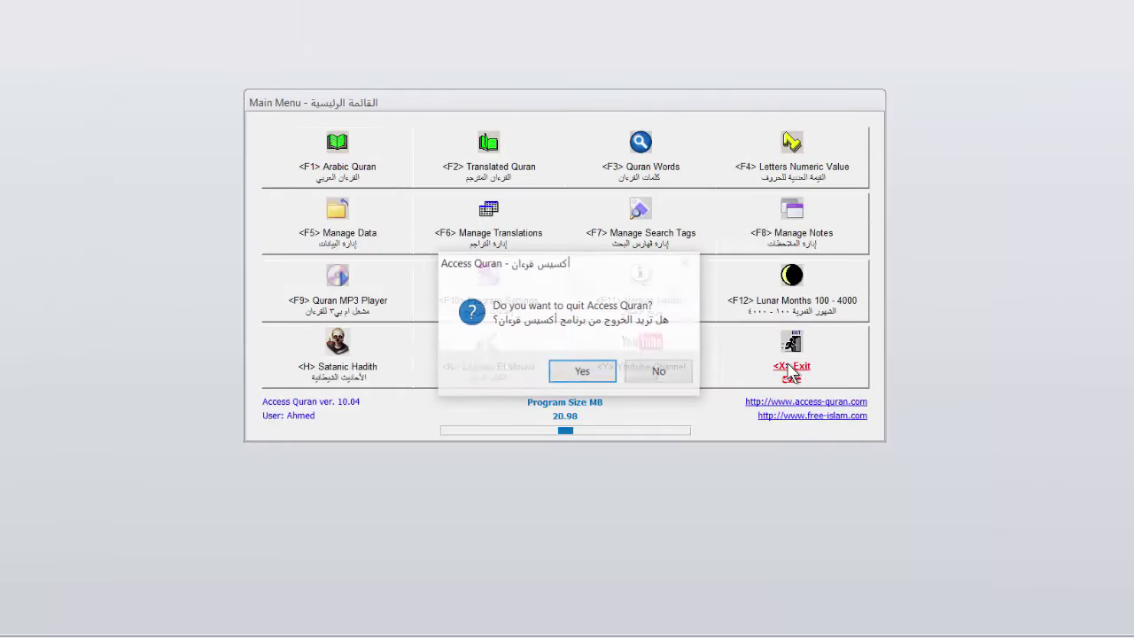
pyautogui.click(578, 374)
pyautogui.doubleClick(394, 238)
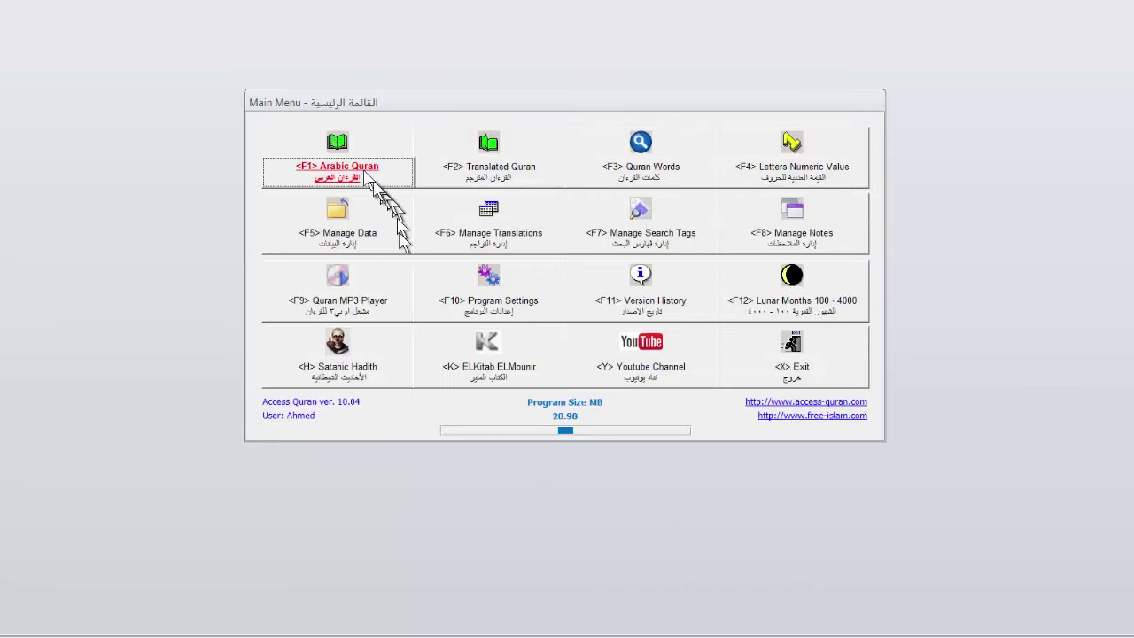
pyautogui.click(365, 175)
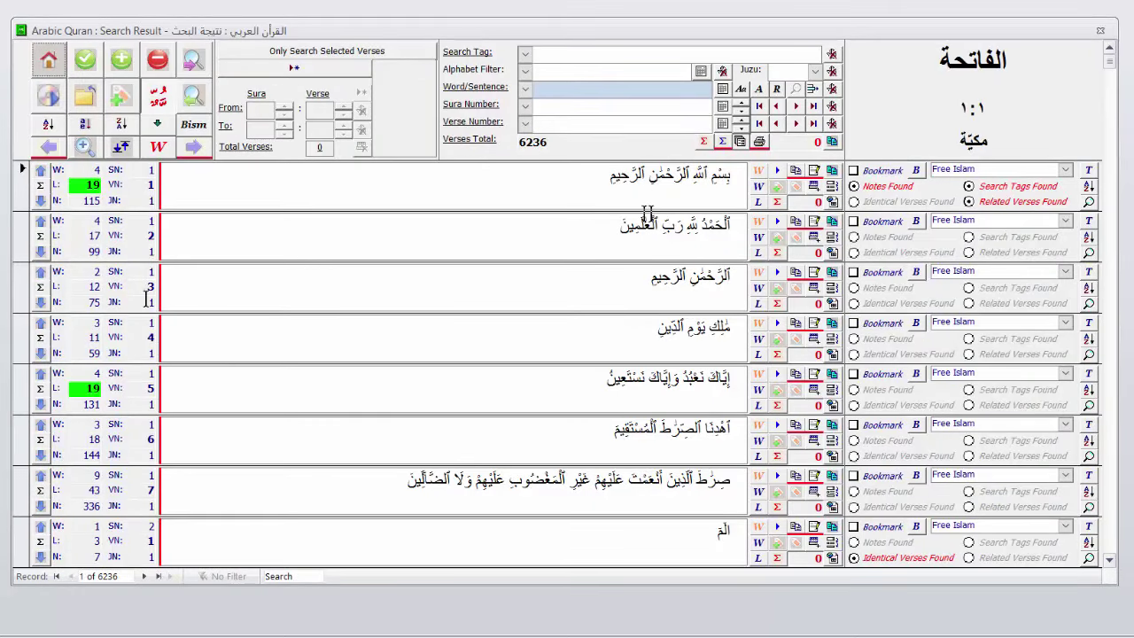
# List only sura 1 and move its second verse above the first.
pyautogui.write('1')
pyautogui.press('Return')
pyautogui.click(38, 220)
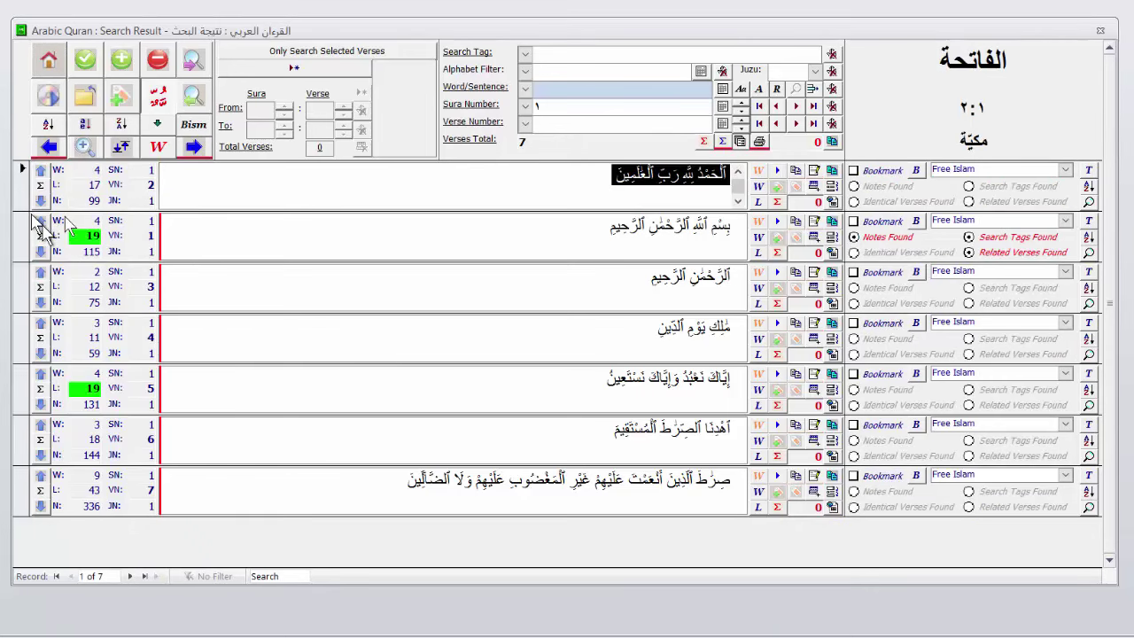
# Sort sura 1 in descending, ascending and again descending order, and restore the original verse order.
pyautogui.click(125, 124)
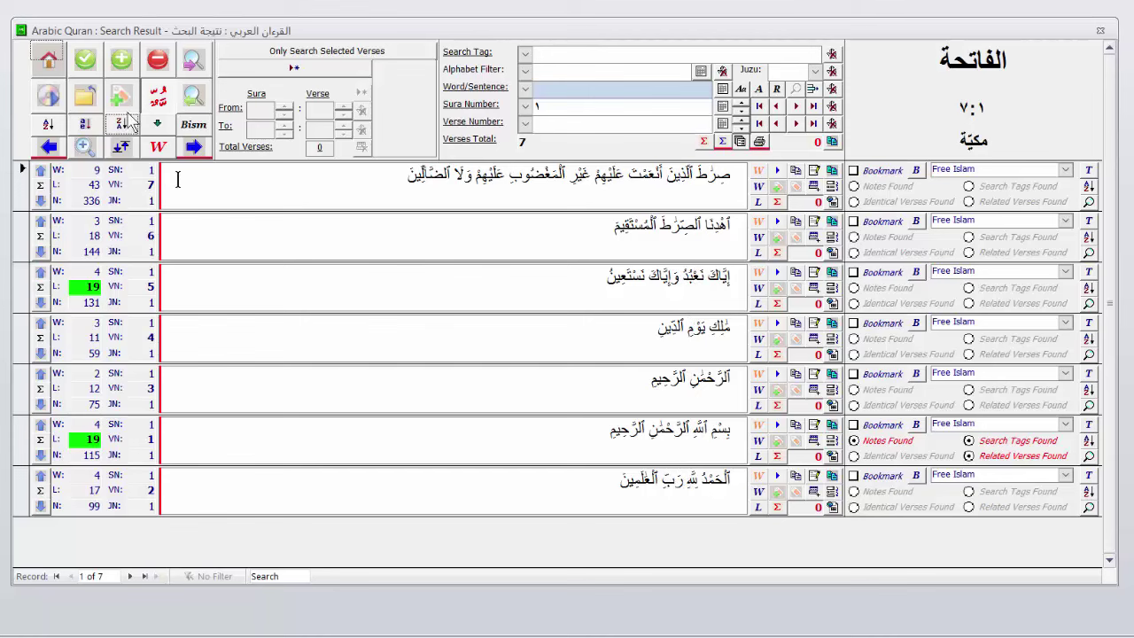
pyautogui.click(48, 125)
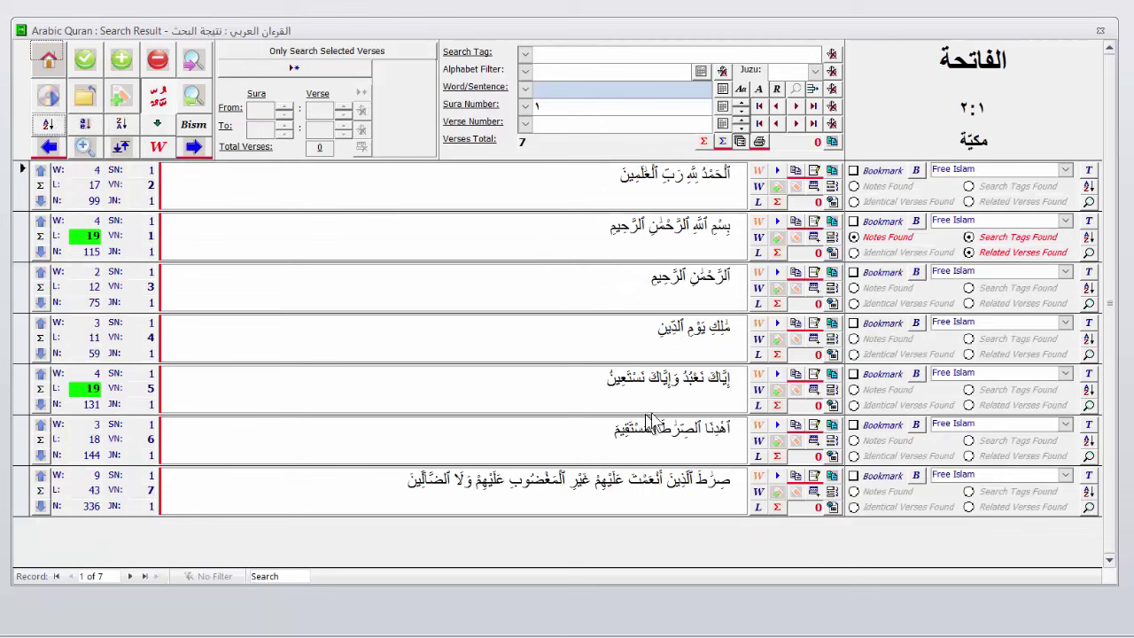
pyautogui.click(122, 124)
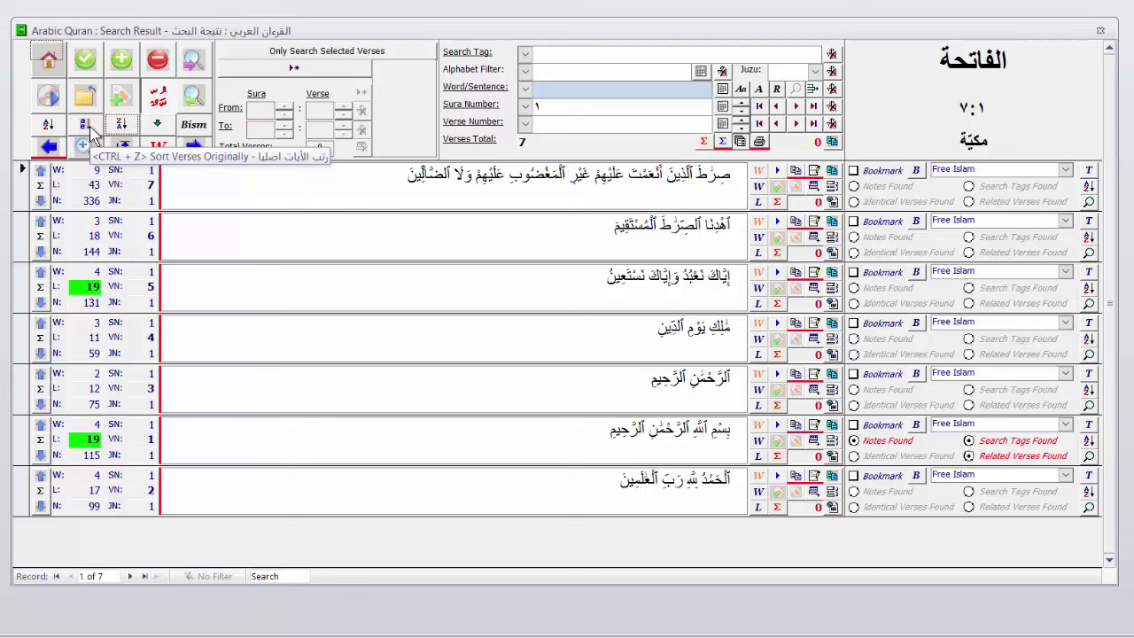
pyautogui.click(90, 128)
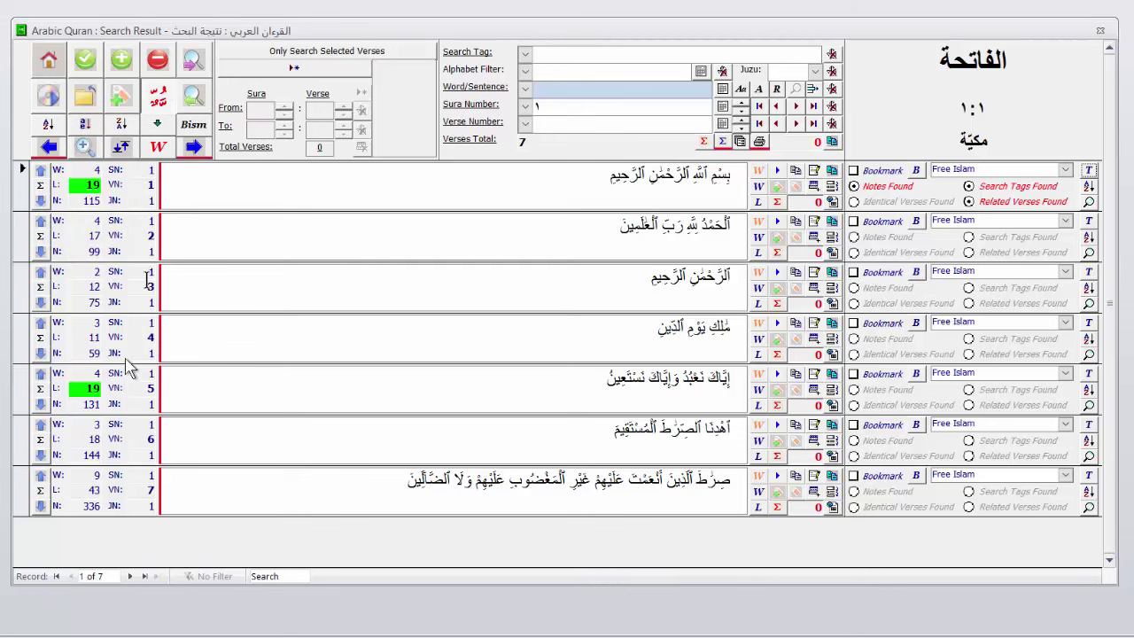
# In sura 1, move verse 2 above verse 1, verse 4 above verse 3, and verse 7 above verses 6 and 5.
pyautogui.click(39, 221)
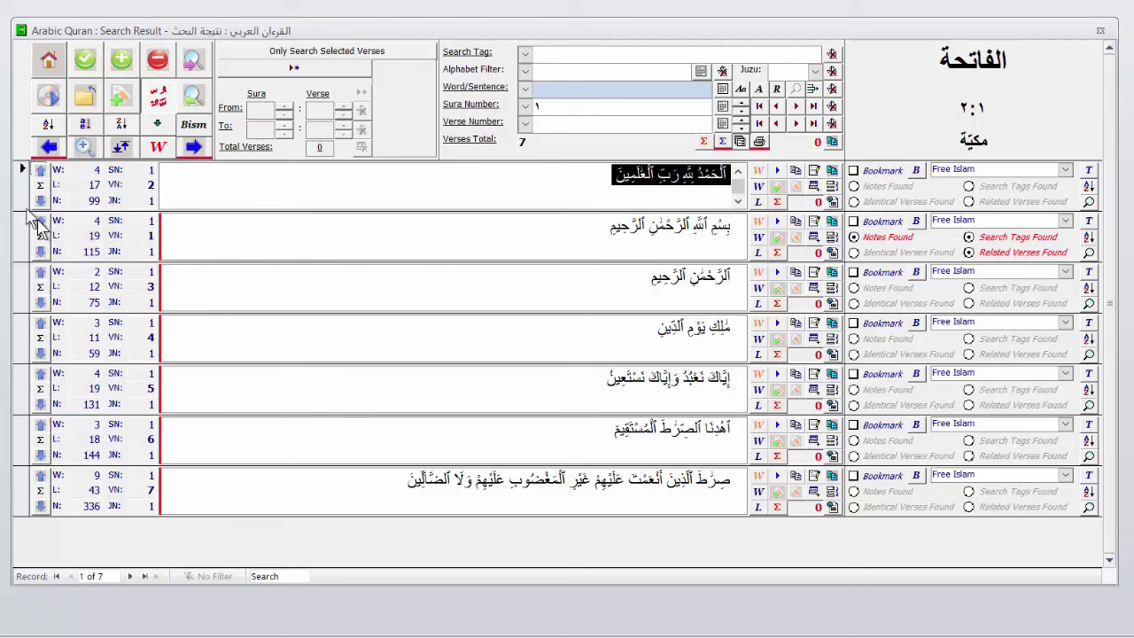
pyautogui.click(40, 326)
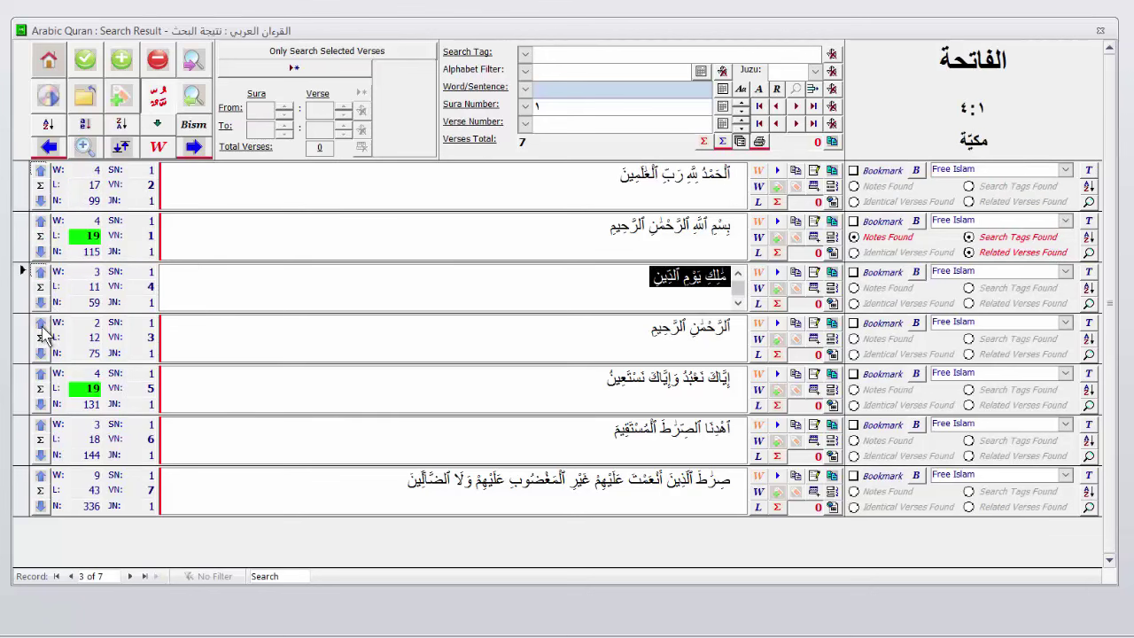
pyautogui.click(39, 476)
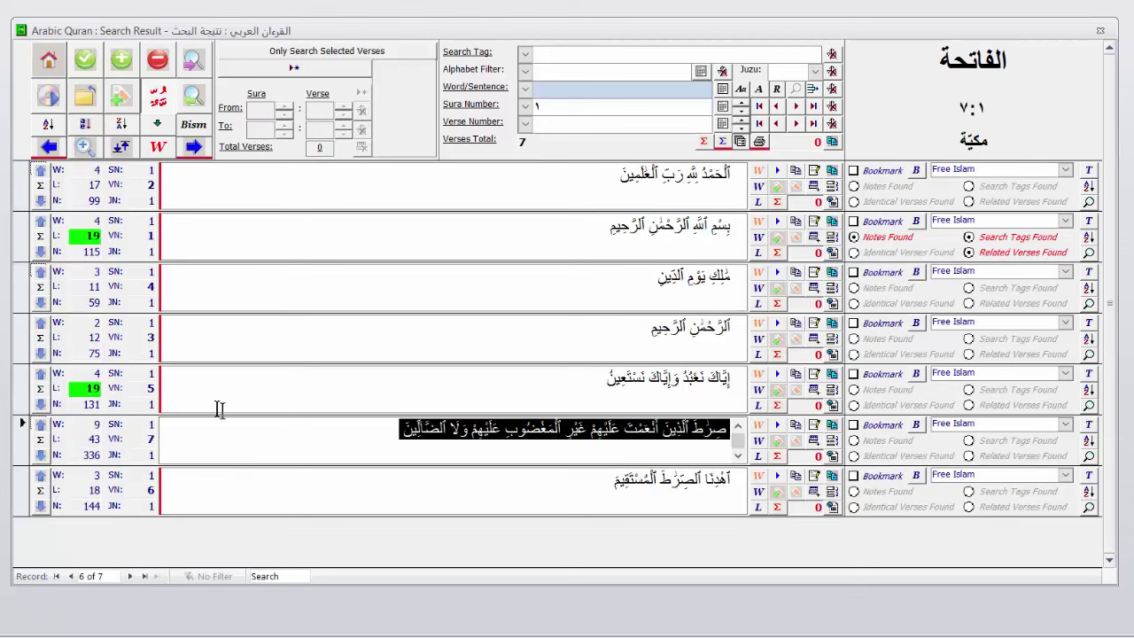
pyautogui.click(40, 424)
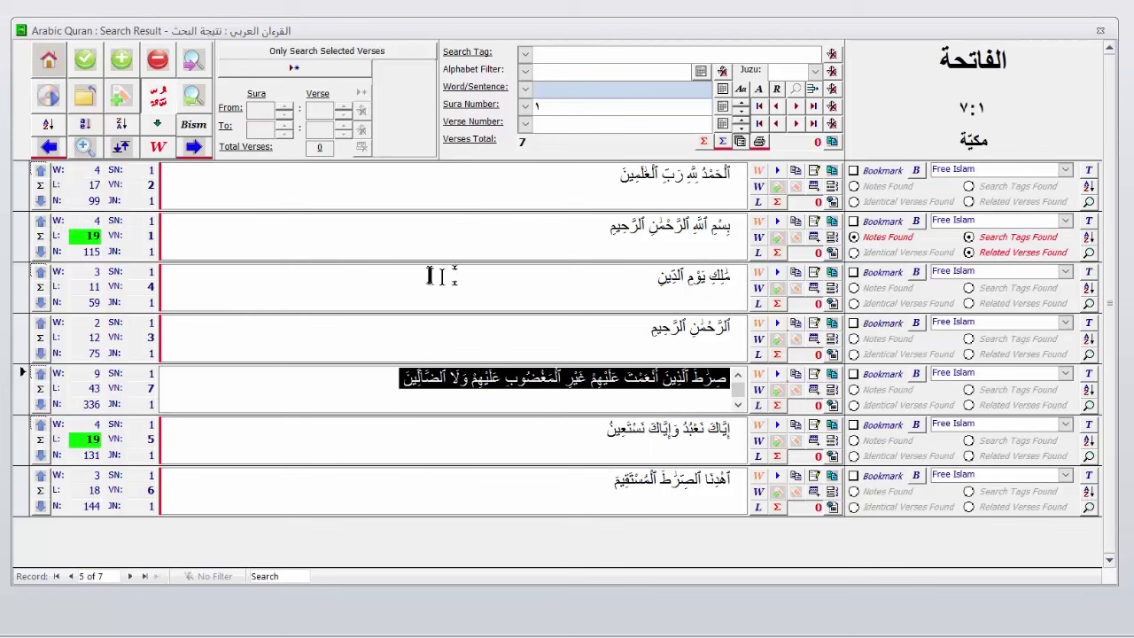
# Restore the original order of sura 1, sort the verses by revelation, and return to the full verse list.
pyautogui.click(83, 125)
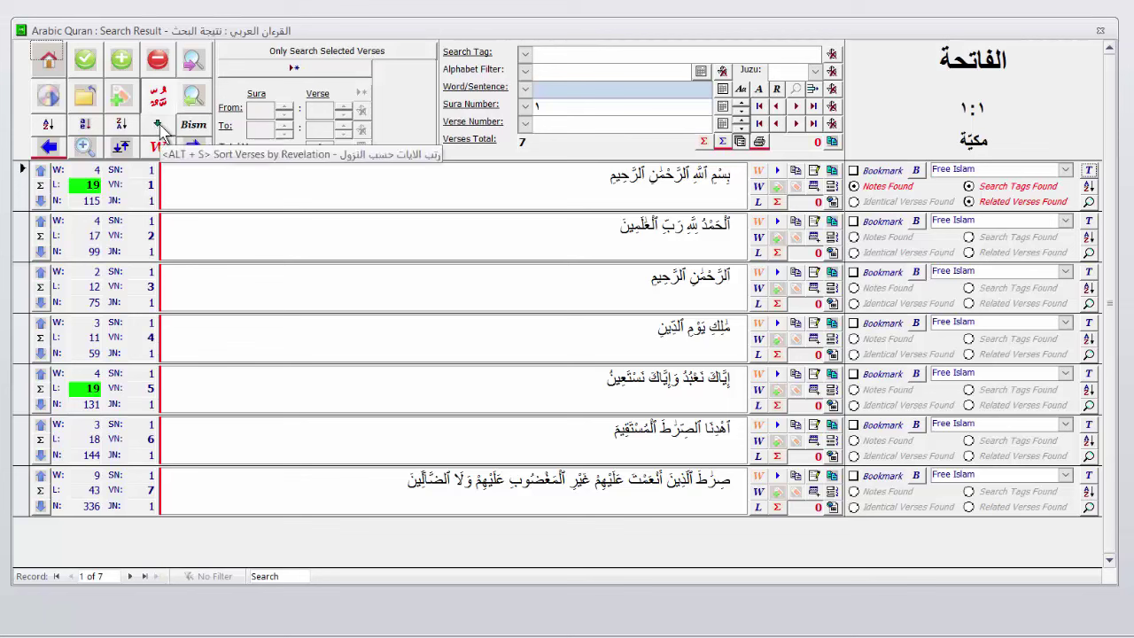
pyautogui.click(156, 129)
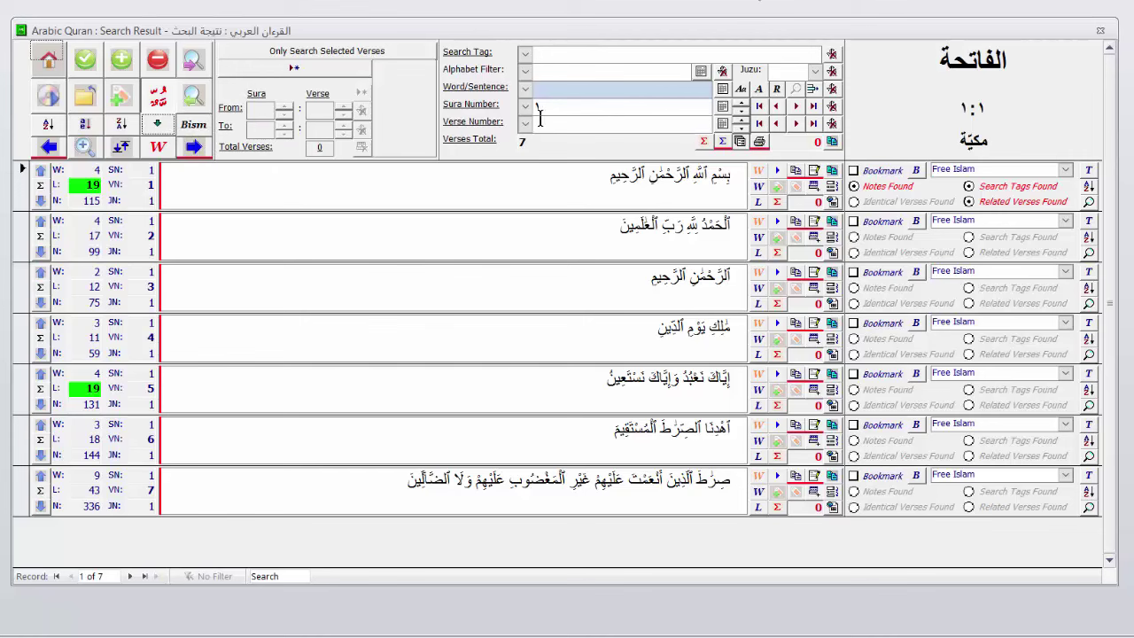
pyautogui.click(192, 95)
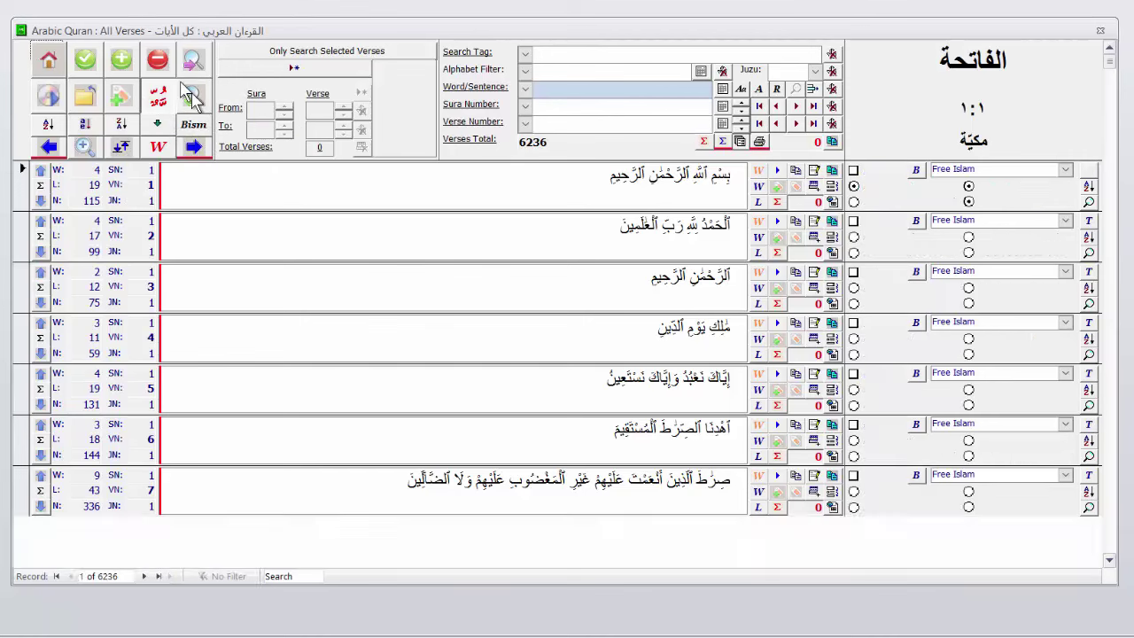
# Sort the full list of verses by order of revelation.
pyautogui.click(160, 125)
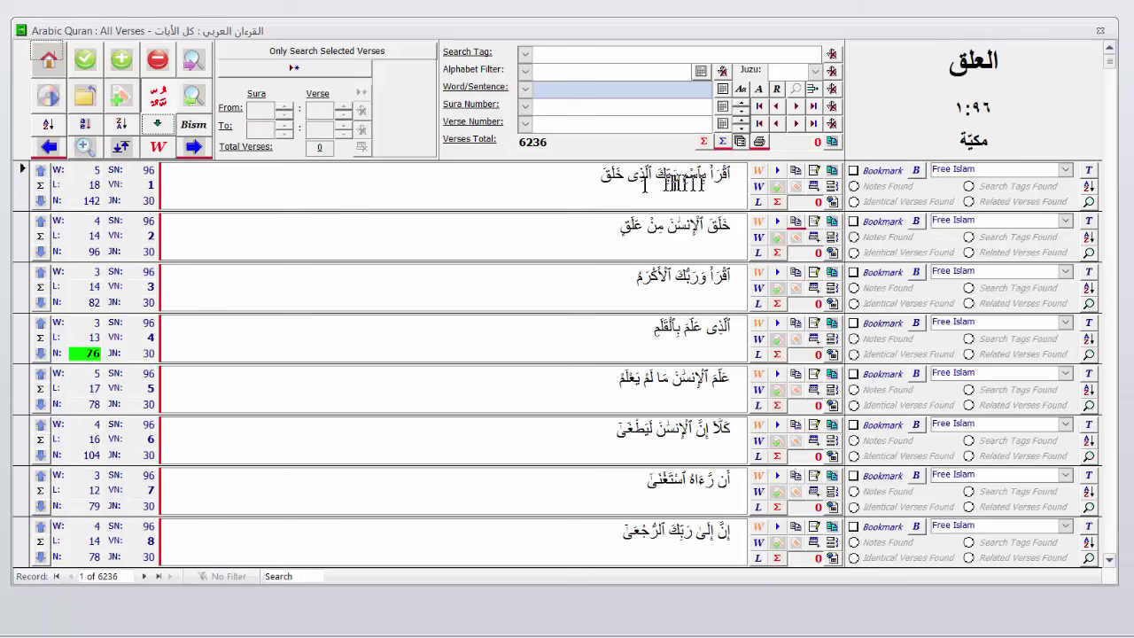
# Go through the revelation-ordered verses one by one as far as sura 74, verse 37, to examine the sequence of suras.
pyautogui.click(660, 250)
pyautogui.press('Down')
pyautogui.press('Down')
pyautogui.press('Down')
pyautogui.press('Down')
pyautogui.press('Down')
pyautogui.press('Down')
pyautogui.press('Down')
pyautogui.press('Down')
pyautogui.press('Down')
pyautogui.press('Down')
pyautogui.press('Down')
pyautogui.press('Down')
pyautogui.press('Down')
pyautogui.press('Down')
pyautogui.press('Down')
pyautogui.press('Down')
pyautogui.press('Down')
pyautogui.press('Down')
pyautogui.press('Down')
pyautogui.press('Down')
pyautogui.press('Down')
pyautogui.press('Down')
pyautogui.press('Down')
pyautogui.press('Down')
pyautogui.press('Down')
pyautogui.press('Down')
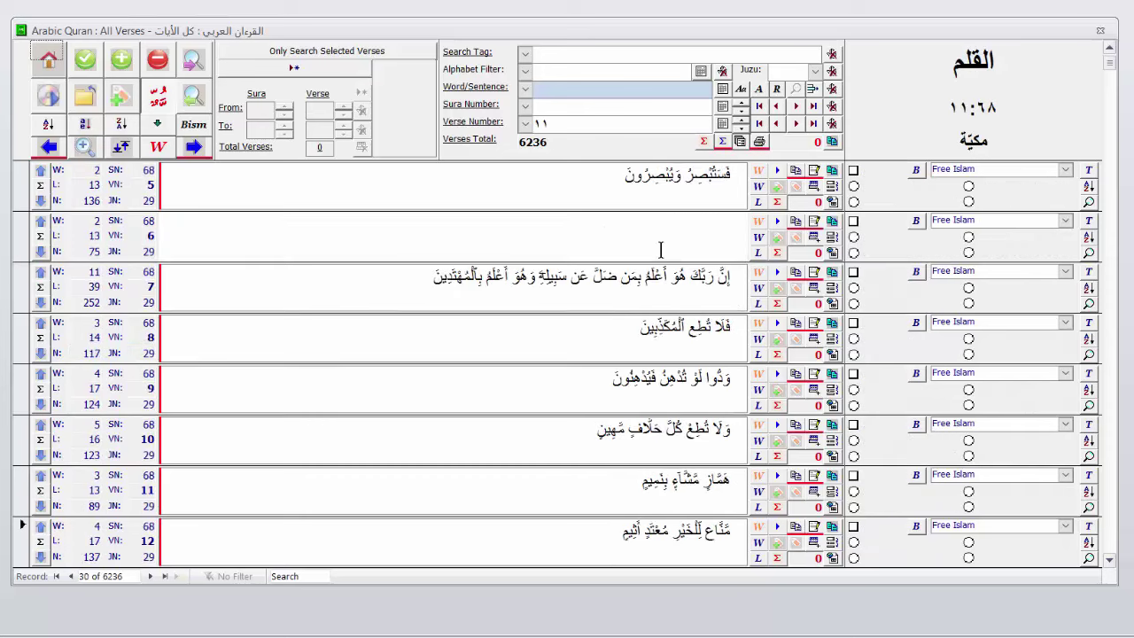
pyautogui.press('Down')
pyautogui.press('Down')
pyautogui.press('Down')
pyautogui.press('Down')
pyautogui.press('Down')
pyautogui.press('Down')
pyautogui.press('Down')
pyautogui.press('Down')
pyautogui.press('Down')
pyautogui.press('Down')
pyautogui.press('Down')
pyautogui.press('Down')
pyautogui.press('Down')
pyautogui.press('Down')
pyautogui.press('Down')
pyautogui.press('Down')
pyautogui.press('Down')
pyautogui.press('Down')
pyautogui.press('Down')
pyautogui.press('Down')
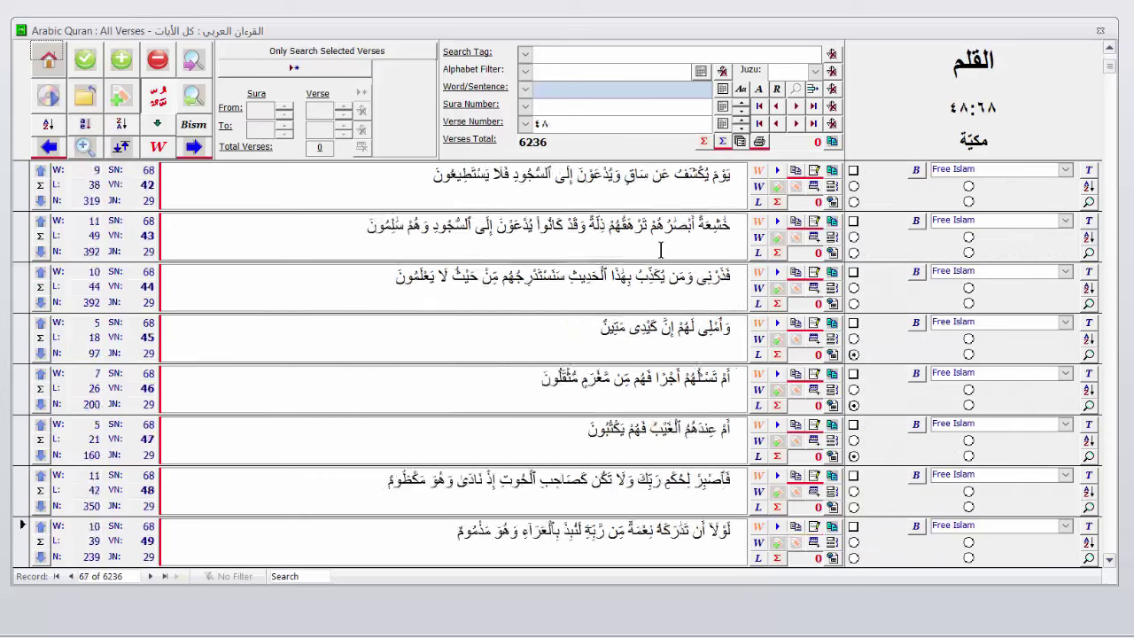
pyautogui.press('Down')
pyautogui.press('Down')
pyautogui.press('Down')
pyautogui.press('Down')
pyautogui.press('Down')
pyautogui.press('Down')
pyautogui.press('Down')
pyautogui.press('Down')
pyautogui.press('Down')
pyautogui.press('Down')
pyautogui.press('Down')
pyautogui.press('Down')
pyautogui.press('Down')
pyautogui.press('Down')
pyautogui.press('Down')
pyautogui.press('Down')
pyautogui.press('Down')
pyautogui.press('Down')
pyautogui.press('Down')
pyautogui.press('Down')
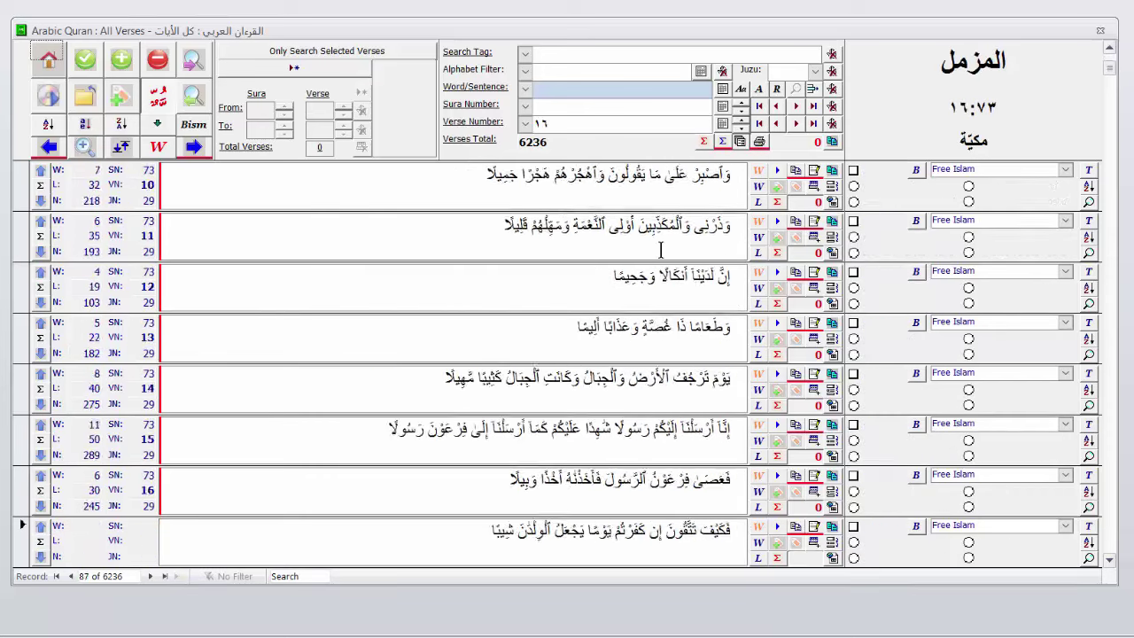
pyautogui.press('Down')
pyautogui.press('Down')
pyautogui.press('Down')
pyautogui.press('Down')
pyautogui.press('Down')
pyautogui.press('Down')
pyautogui.press('Down')
pyautogui.press('Down')
pyautogui.press('Down')
pyautogui.press('Down')
pyautogui.press('Down')
pyautogui.press('Down')
pyautogui.press('Down')
pyautogui.press('Down')
pyautogui.press('Down')
pyautogui.press('Down')
pyautogui.press('Down')
pyautogui.press('Down')
pyautogui.press('Down')
pyautogui.press('Down')
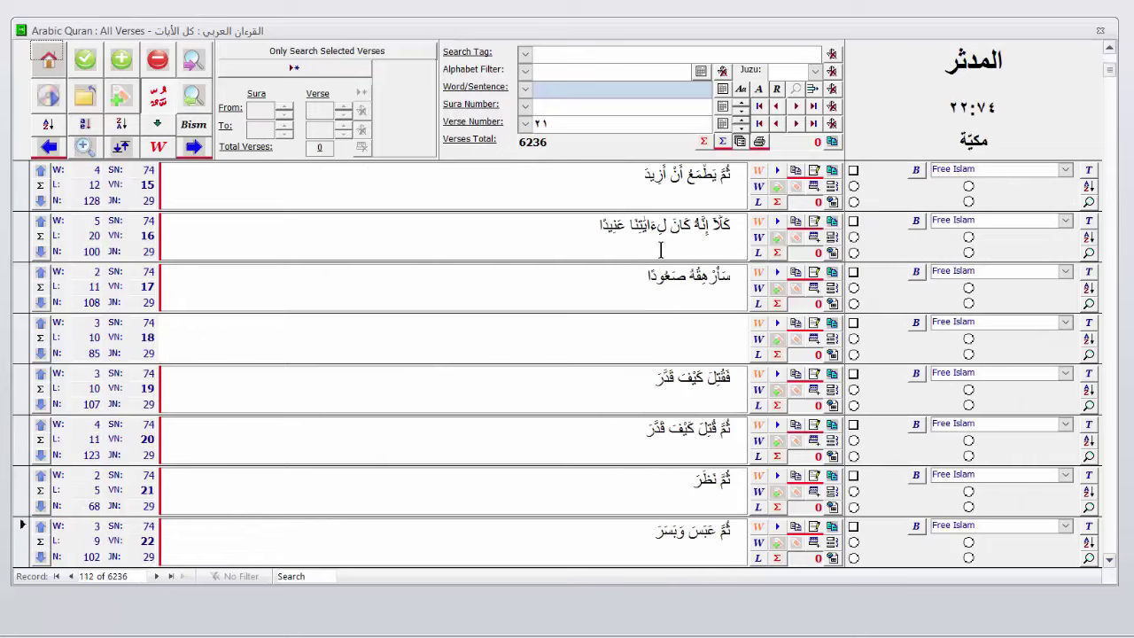
pyautogui.press('Down')
pyautogui.press('Down')
pyautogui.press('Down')
pyautogui.press('Down')
pyautogui.press('Down')
pyautogui.press('Down')
pyautogui.press('Down')
pyautogui.press('Down')
pyautogui.press('Down')
pyautogui.press('Down')
pyautogui.press('Down')
pyautogui.press('Down')
pyautogui.press('Down')
pyautogui.press('Down')
pyautogui.press('Down')
pyautogui.press('Down')
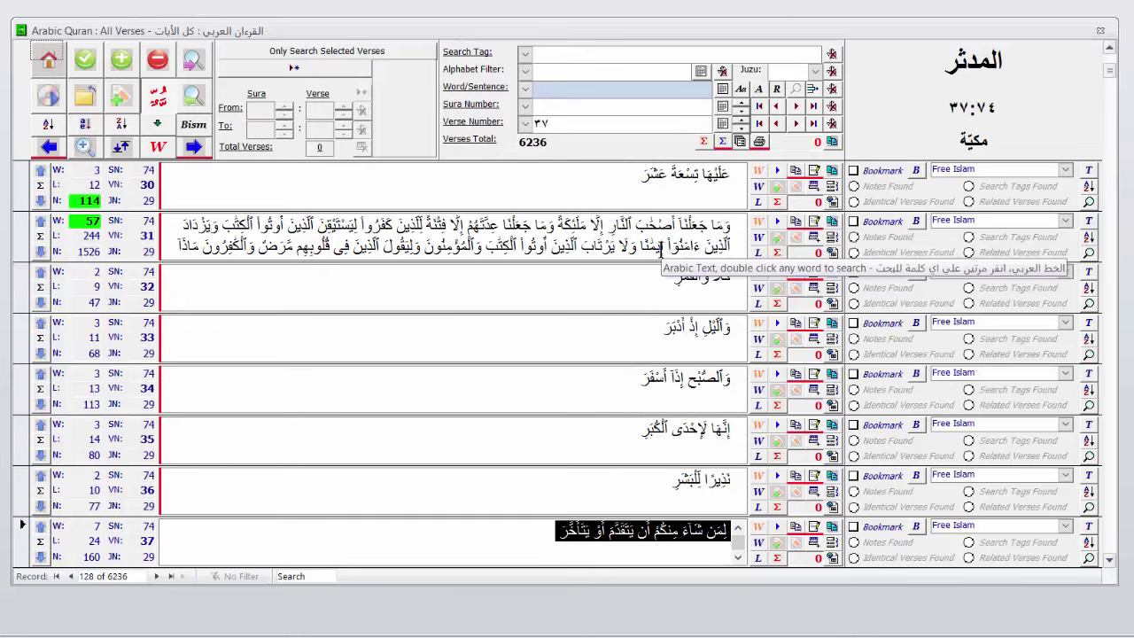
# Continue through the revelation-ordered verses from sura 74, verse 37, to suras 95, 106 and 101 to examine the sequence of suras.
pyautogui.press('Down')
pyautogui.press('Down')
pyautogui.press('Down')
pyautogui.press('Down')
pyautogui.press('Down')
pyautogui.press('Down')
pyautogui.press('Down')
pyautogui.press('Down')
pyautogui.press('Down')
pyautogui.press('Down')
pyautogui.press('Down')
pyautogui.press('Down')
pyautogui.press('Down')
pyautogui.press('Down')
pyautogui.press('Down')
pyautogui.press('Down')
pyautogui.press('Down')
pyautogui.press('Down')
pyautogui.press('Down')
pyautogui.press('Down')
pyautogui.press('Down')
pyautogui.press('Down')
pyautogui.press('Down')
pyautogui.press('Down')
pyautogui.press('Down')
pyautogui.press('Down')
pyautogui.press('Down')
pyautogui.press('Down')
pyautogui.press('Down')
pyautogui.press('Down')
pyautogui.press('Down')
pyautogui.press('Down')
pyautogui.press('Down')
pyautogui.press('Down')
pyautogui.press('Down')
pyautogui.press('Down')
pyautogui.press('Down')
pyautogui.press('Down')
pyautogui.press('Down')
pyautogui.press('Down')
pyautogui.press('Down')
pyautogui.press('Down')
pyautogui.press('Down')
pyautogui.press('Down')
pyautogui.press('Down')
pyautogui.press('Down')
pyautogui.press('Down')
pyautogui.press('Down')
pyautogui.press('Down')
pyautogui.press('Down')
pyautogui.press('Down')
pyautogui.press('Down')
pyautogui.press('Down')
pyautogui.press('Down')
pyautogui.press('Down')
pyautogui.press('Down')
pyautogui.press('Down')
pyautogui.press('Down')
pyautogui.press('Down')
pyautogui.press('Down')
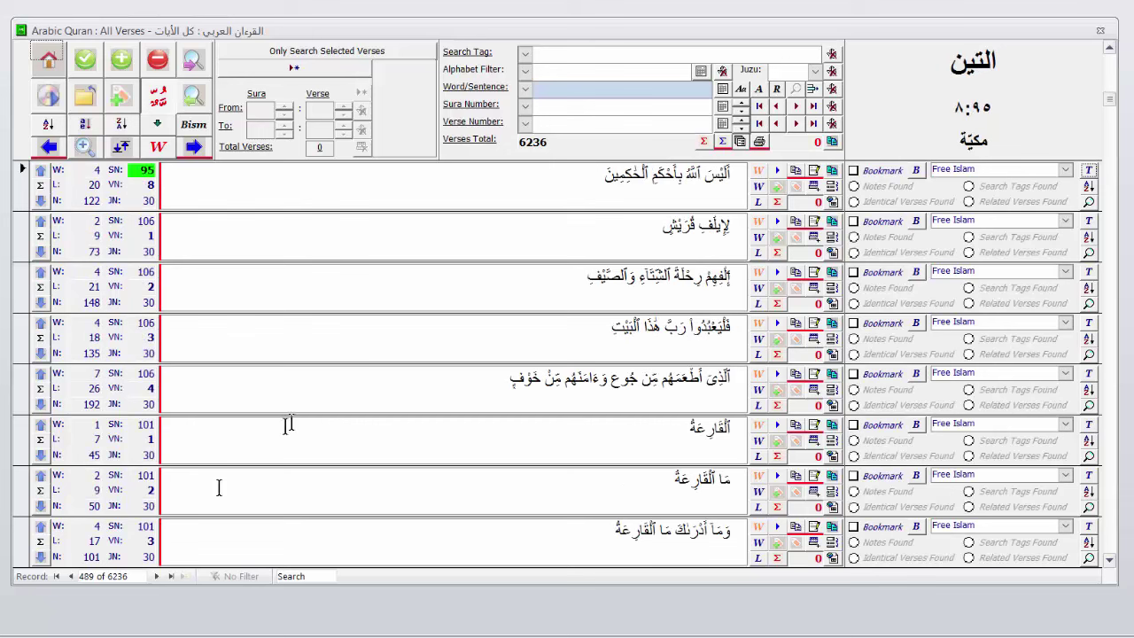
# Go to the end of the revelation-ordered list and back through suras 110 and 9 to sura 5, verse 111, to examine the last suras.
pyautogui.click(813, 124)
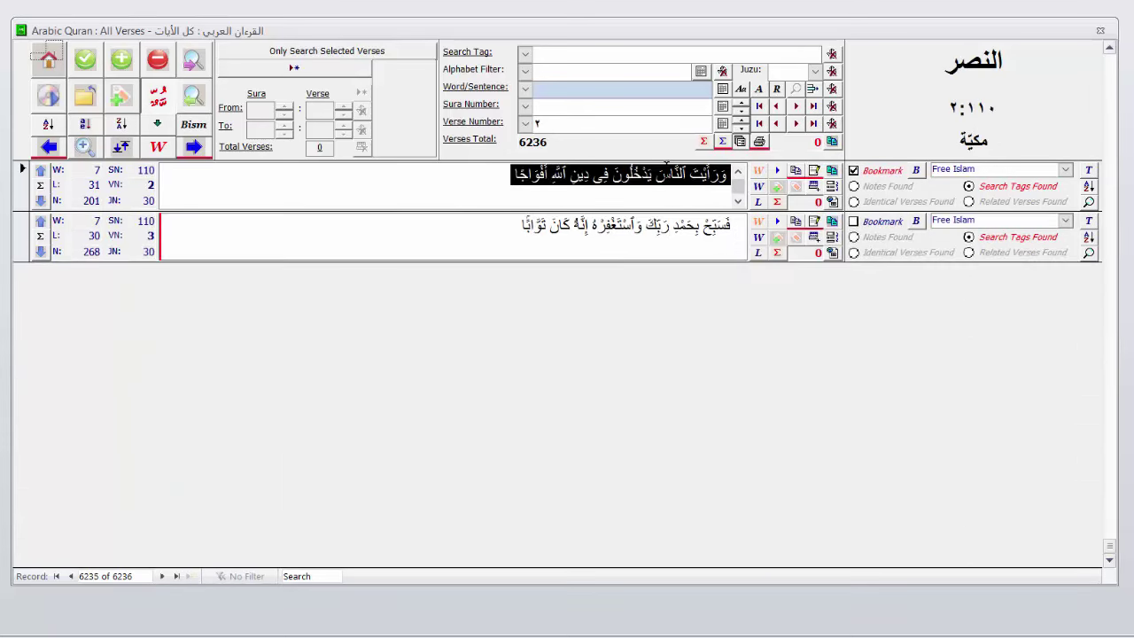
pyautogui.scroll(10, 666, 166)
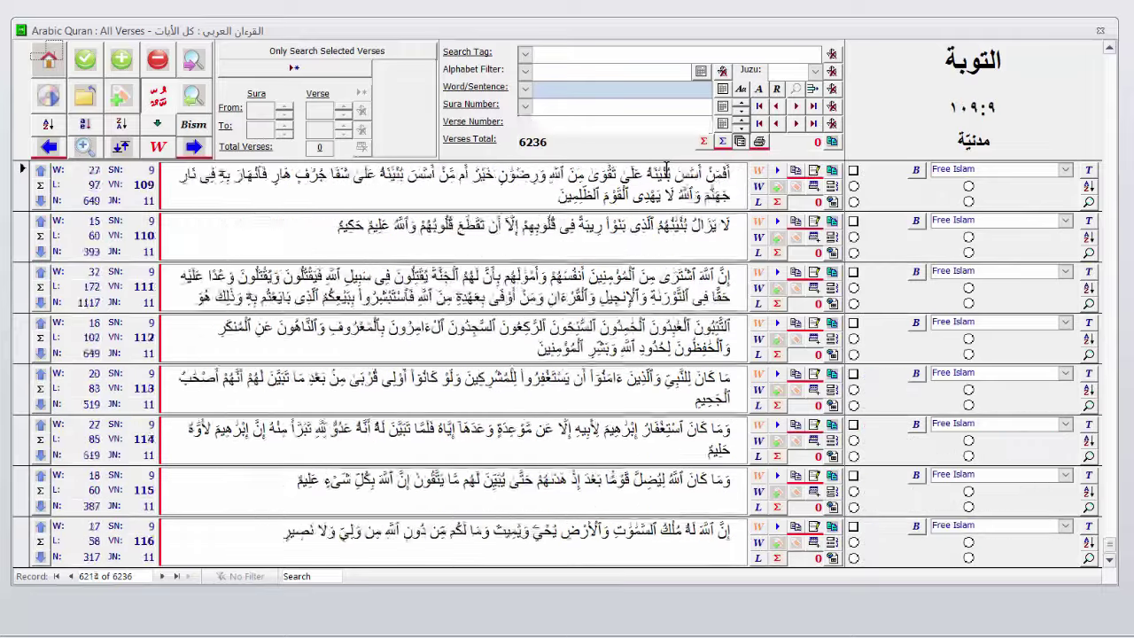
pyautogui.scroll(10, 667, 167)
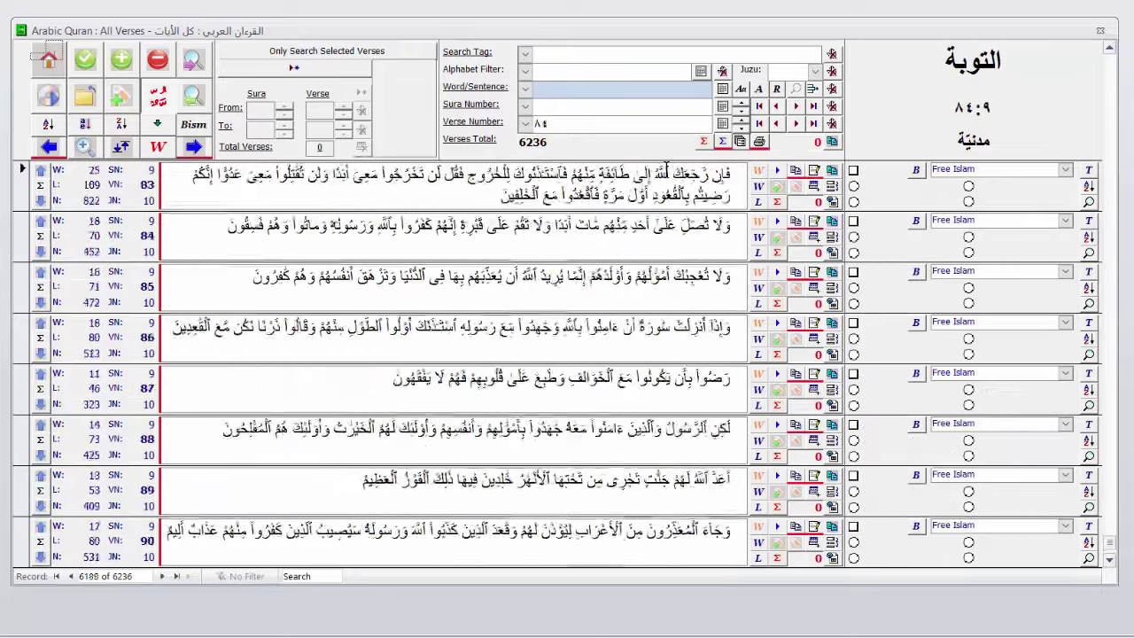
pyautogui.scroll(13, 666, 167)
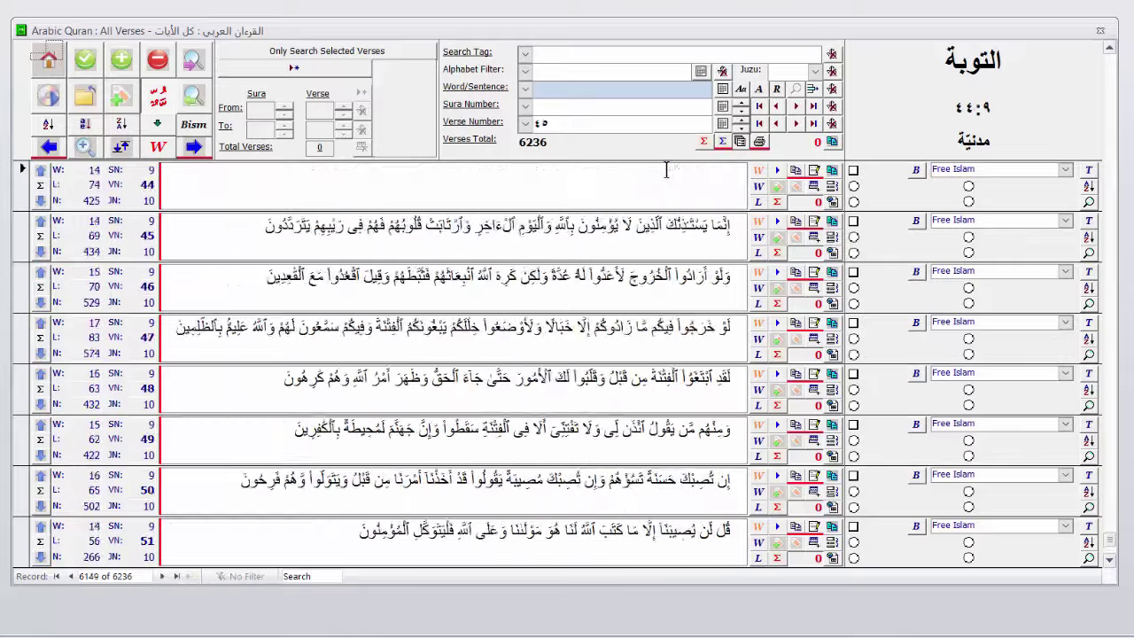
pyautogui.scroll(12, 666, 167)
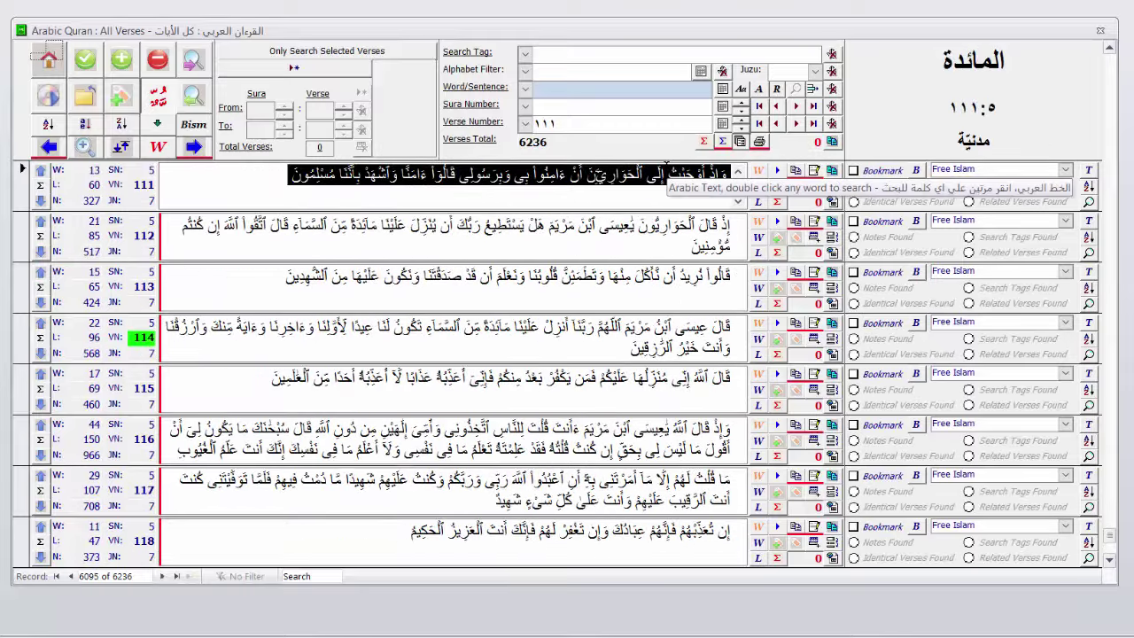
# Step through the verses of sura 5 between verses 115 and 65, ending at verse 71, to examine their order within the sura.
pyautogui.press('Down')
pyautogui.press('Down')
pyautogui.press('Down')
pyautogui.press('Down')
pyautogui.press('Down')
pyautogui.press('Down')
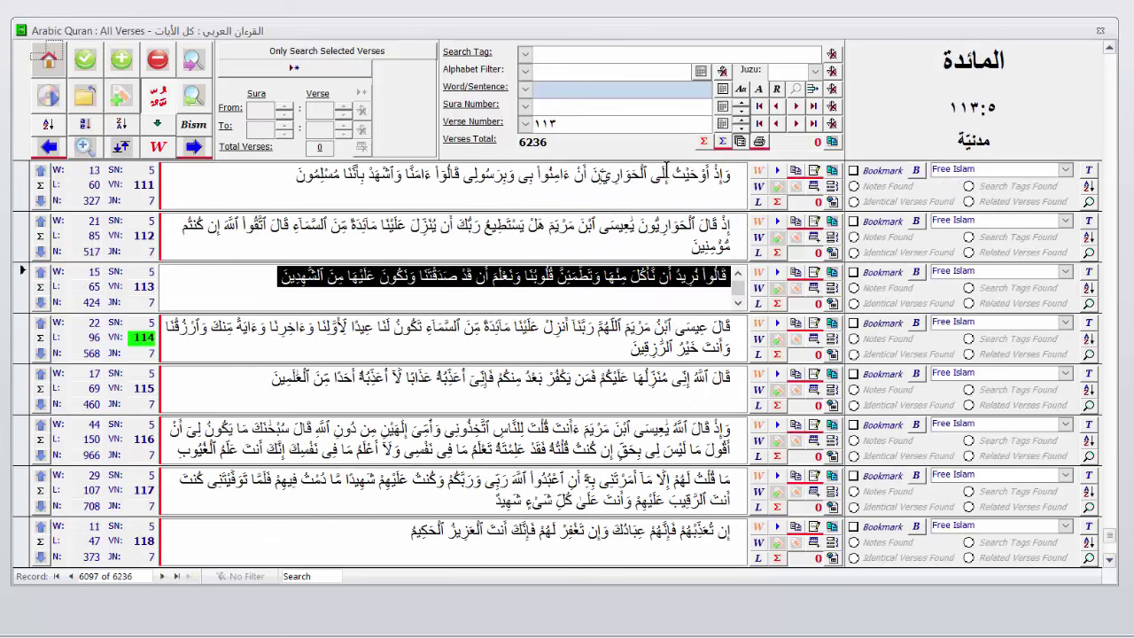
pyautogui.press('Up')
pyautogui.press('Up')
pyautogui.press('Up')
pyautogui.press('Up')
pyautogui.press('Up')
pyautogui.press('Up')
pyautogui.press('Up')
pyautogui.press('Up')
pyautogui.press('Up')
pyautogui.press('Up')
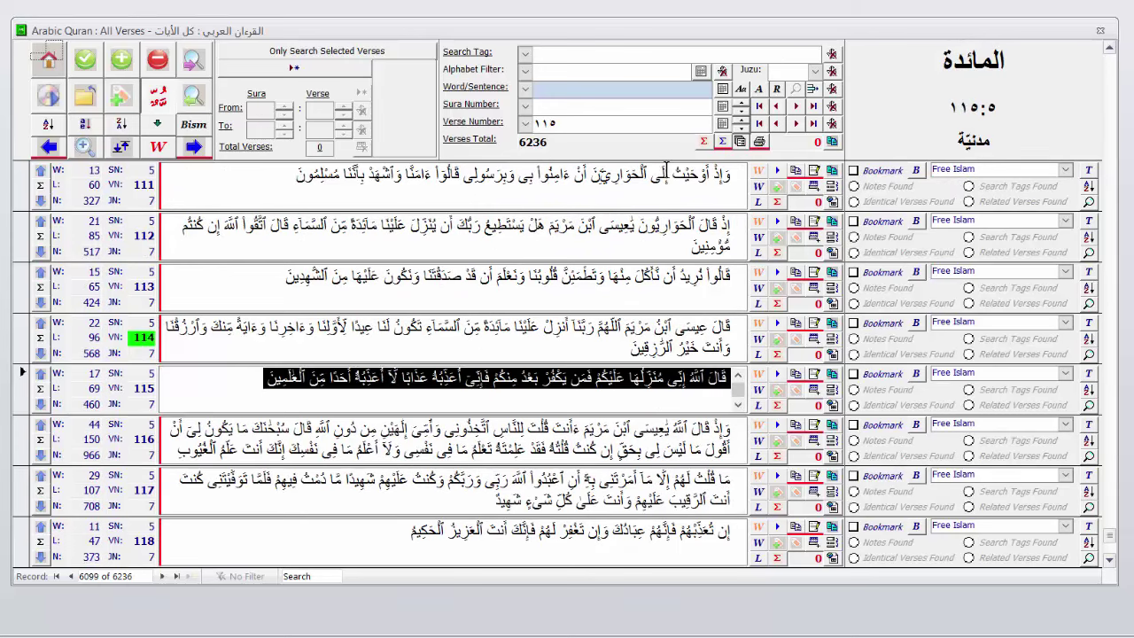
pyautogui.press('Up')
pyautogui.press('Up')
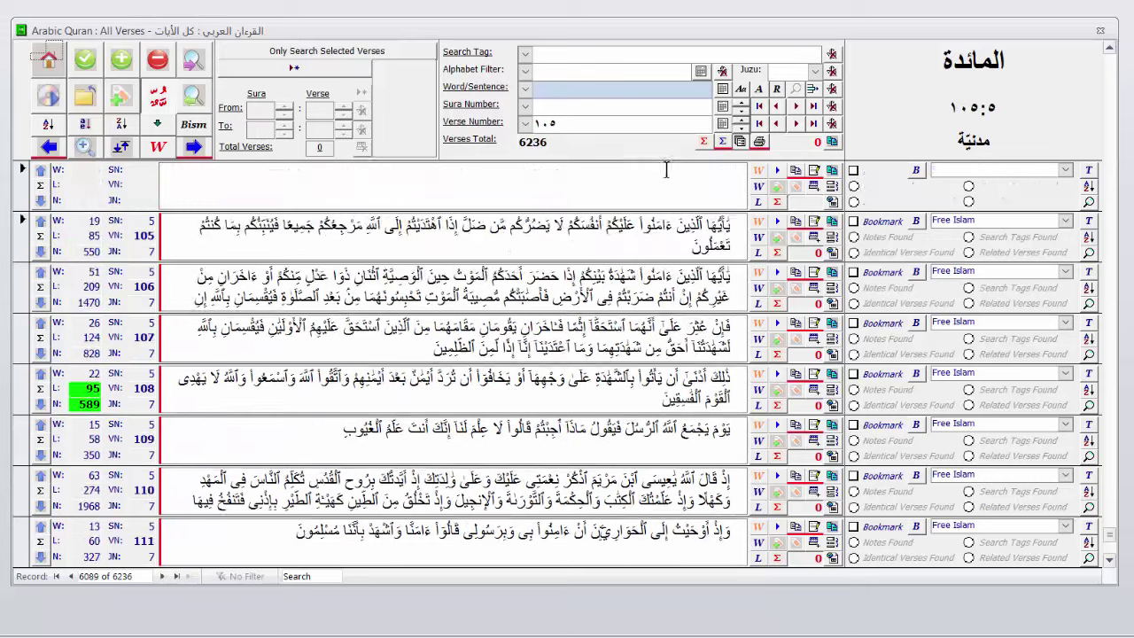
pyautogui.press('Up')
pyautogui.press('Up')
pyautogui.press('Up')
pyautogui.press('Up')
pyautogui.press('Up')
pyautogui.press('Up')
pyautogui.press('Up')
pyautogui.press('Up')
pyautogui.press('Up')
pyautogui.press('Up')
pyautogui.press('Up')
pyautogui.press('Up')
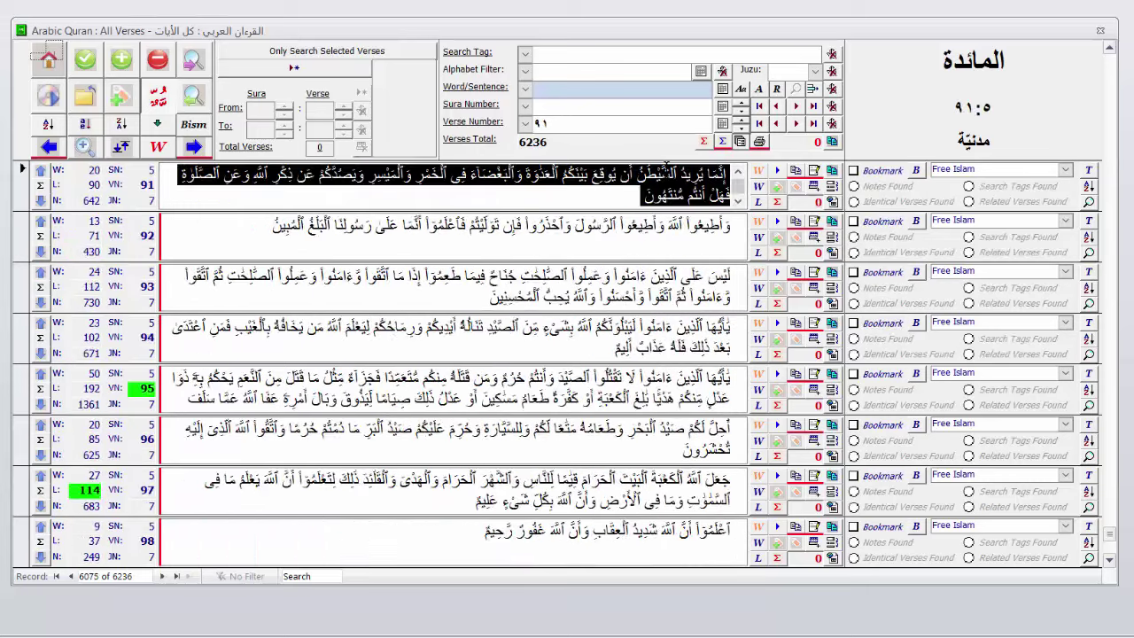
pyautogui.press('Up')
pyautogui.press('Up')
pyautogui.press('Up')
pyautogui.press('Up')
pyautogui.press('Up')
pyautogui.press('Up')
pyautogui.press('Up')
pyautogui.press('Up')
pyautogui.press('Up')
pyautogui.press('Up')
pyautogui.press('Up')
pyautogui.press('Up')
pyautogui.press('Up')
pyautogui.press('Up')
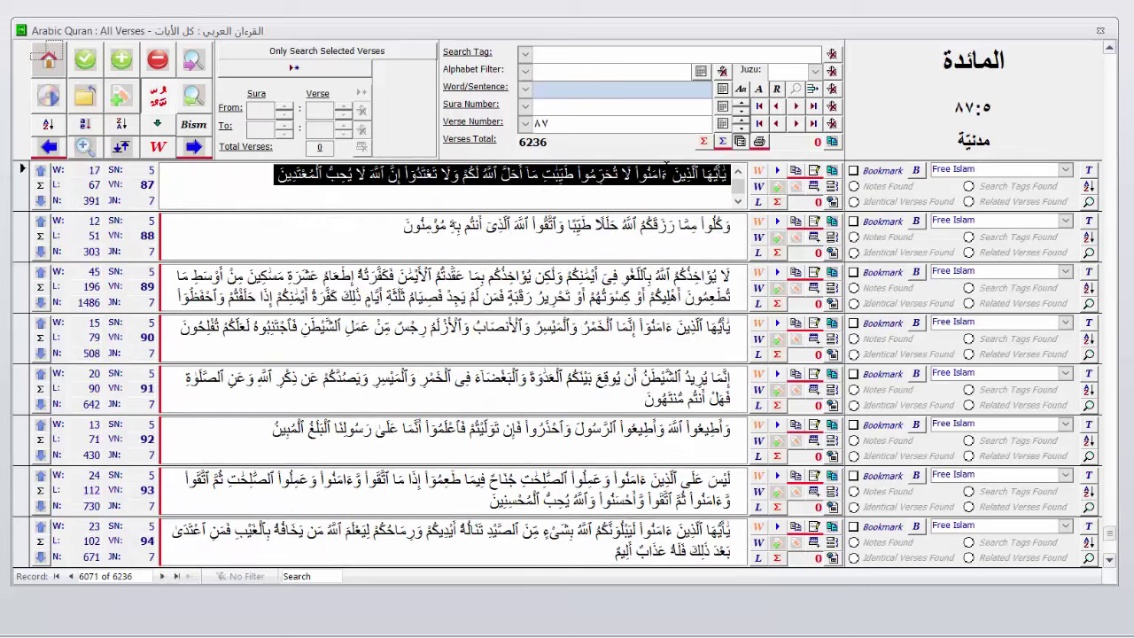
pyautogui.press('Up')
pyautogui.press('Up')
pyautogui.press('Up')
pyautogui.press('Up')
pyautogui.press('Up')
pyautogui.press('Up')
pyautogui.press('Up')
pyautogui.press('Up')
pyautogui.press('Up')
pyautogui.press('Up')
pyautogui.press('Up')
pyautogui.press('Up')
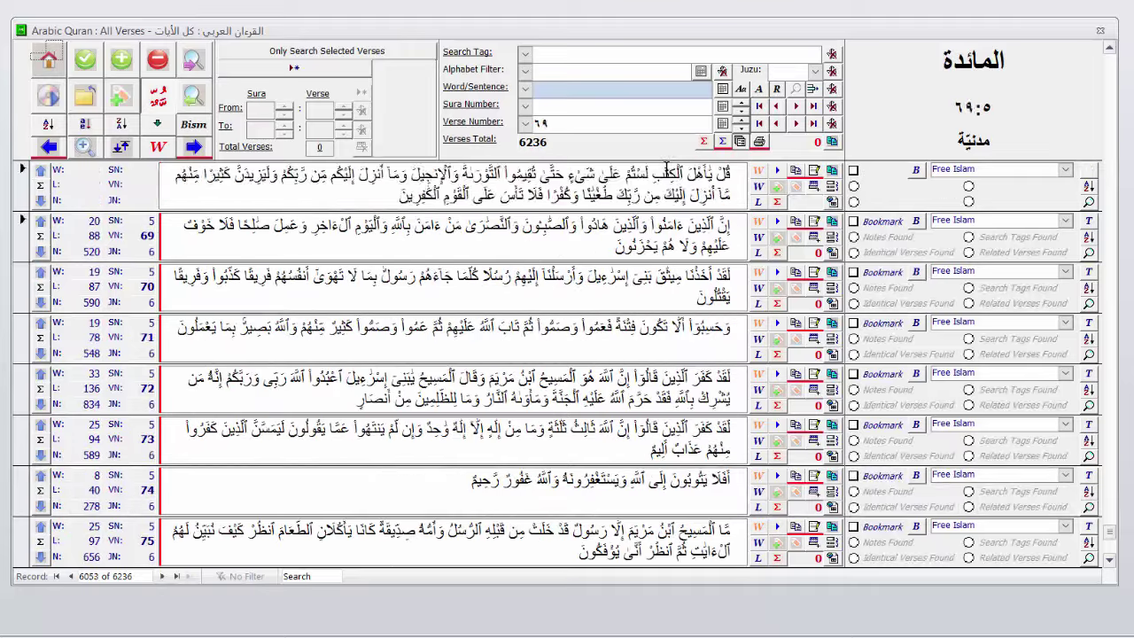
pyautogui.press('Down')
pyautogui.press('Down')
pyautogui.press('Down')
pyautogui.press('Down')
pyautogui.press('Down')
pyautogui.press('Down')
pyautogui.press('Down')
pyautogui.press('Down')
pyautogui.press('Down')
pyautogui.press('Down')
pyautogui.press('Down')
pyautogui.press('Down')
pyautogui.press('Down')
pyautogui.press('Down')
pyautogui.press('Down')
pyautogui.press('Down')
pyautogui.press('Down')
pyautogui.press('Down')
pyautogui.press('Down')
pyautogui.press('Down')
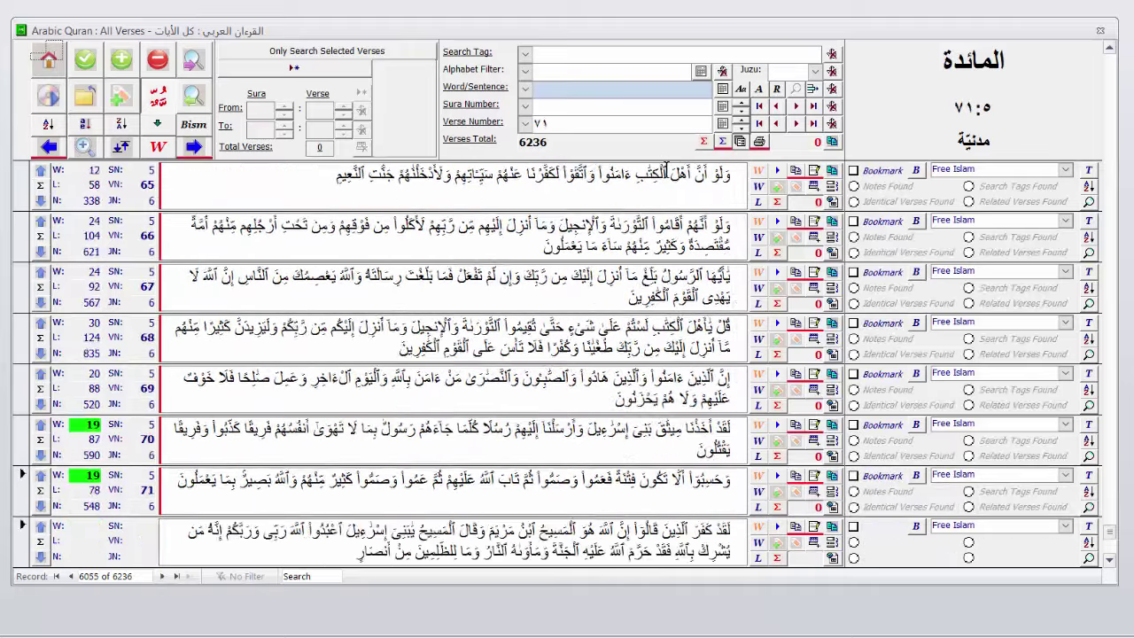
# Continue through the revelation-ordered verses from sura 5, verse 71, into sura 9 around verse 19, to examine which sura follows.
pyautogui.press('Down')
pyautogui.press('Down')
pyautogui.press('Down')
pyautogui.press('Down')
pyautogui.press('Down')
pyautogui.press('Down')
pyautogui.press('Down')
pyautogui.press('Down')
pyautogui.press('Down')
pyautogui.press('Down')
pyautogui.press('Down')
pyautogui.press('Down')
pyautogui.press('Down')
pyautogui.press('Down')
pyautogui.press('Down')
pyautogui.press('Down')
pyautogui.press('Down')
pyautogui.press('Down')
pyautogui.press('Down')
pyautogui.press('Down')
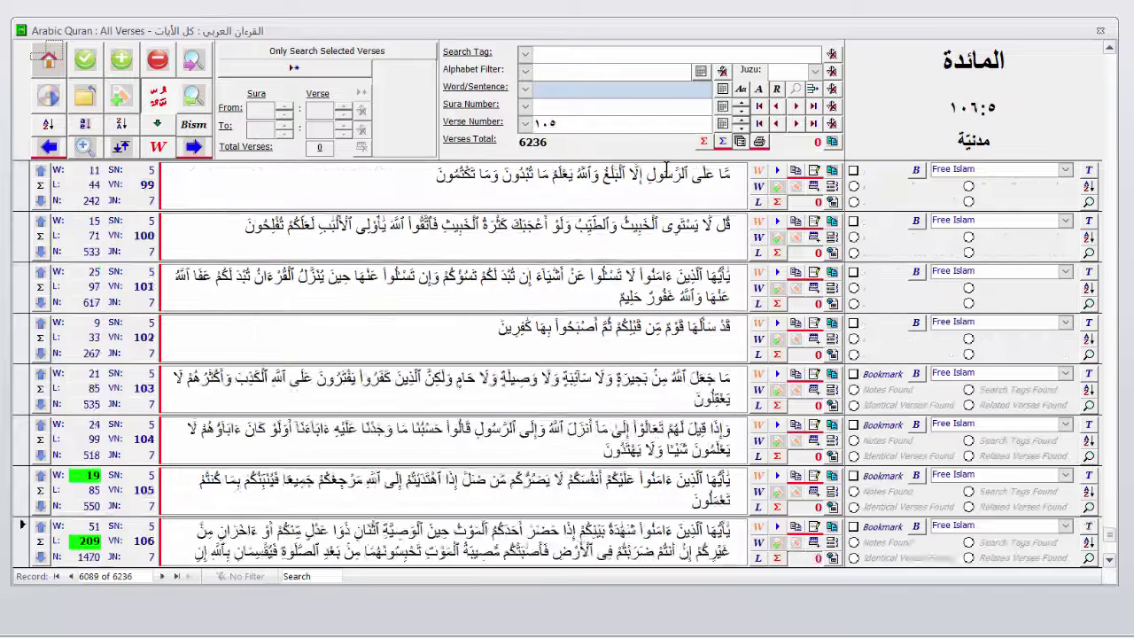
pyautogui.press('Down')
pyautogui.press('Down')
pyautogui.press('Down')
pyautogui.press('Down')
pyautogui.press('Down')
pyautogui.press('Down')
pyautogui.press('Down')
pyautogui.press('Down')
pyautogui.press('Down')
pyautogui.press('Down')
pyautogui.press('Down')
pyautogui.press('Down')
pyautogui.press('Down')
pyautogui.press('Down')
pyautogui.press('Down')
pyautogui.press('Down')
pyautogui.press('Down')
pyautogui.press('Down')
pyautogui.press('Down')
pyautogui.press('Down')
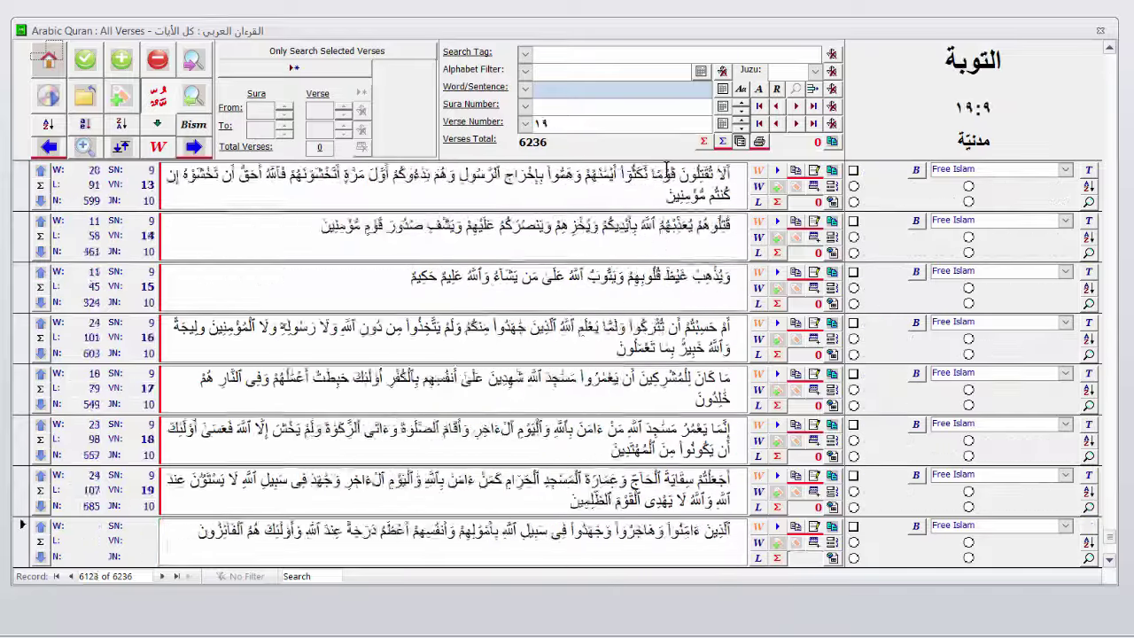
# Go on through the verses of sura 9 as far as verse 122 to examine their order within the sura.
pyautogui.press('Down')
pyautogui.press('Down')
pyautogui.press('Down')
pyautogui.press('Down')
pyautogui.press('Down')
pyautogui.press('Down')
pyautogui.press('Down')
pyautogui.press('Down')
pyautogui.press('Down')
pyautogui.press('Down')
pyautogui.press('Down')
pyautogui.press('Down')
pyautogui.press('Down')
pyautogui.press('Down')
pyautogui.press('Down')
pyautogui.press('Down')
pyautogui.press('Down')
pyautogui.press('Down')
pyautogui.press('Down')
pyautogui.press('Down')
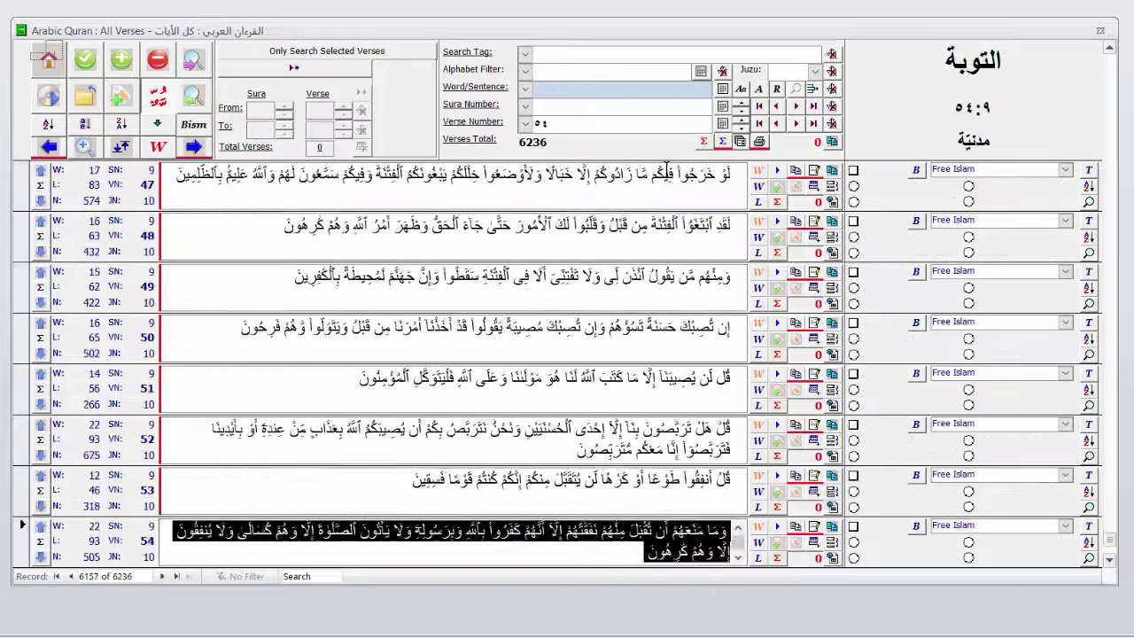
pyautogui.press('Down')
pyautogui.press('Down')
pyautogui.press('Down')
pyautogui.press('Down')
pyautogui.press('Down')
pyautogui.press('Down')
pyautogui.press('Down')
pyautogui.press('Down')
pyautogui.press('Down')
pyautogui.press('Down')
pyautogui.press('Down')
pyautogui.press('Down')
pyautogui.press('Down')
pyautogui.press('Down')
pyautogui.press('Down')
pyautogui.press('Down')
pyautogui.press('Down')
pyautogui.press('Down')
pyautogui.press('Down')
pyautogui.press('Down')
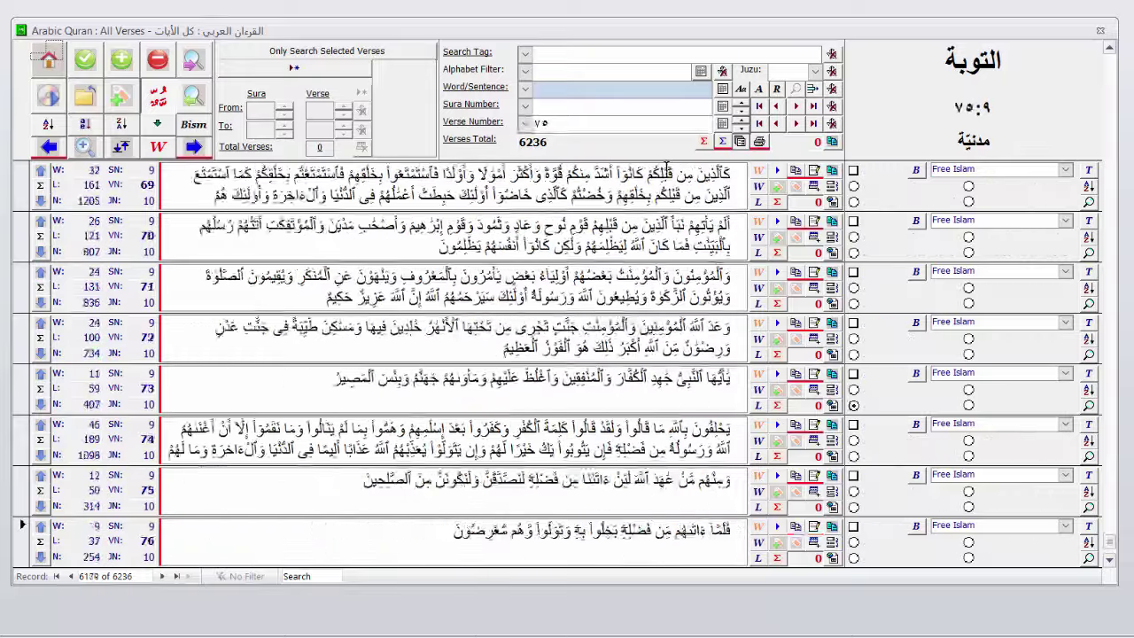
pyautogui.press('Down')
pyautogui.press('Down')
pyautogui.press('Down')
pyautogui.press('Down')
pyautogui.press('Down')
pyautogui.press('Down')
pyautogui.press('Down')
pyautogui.press('Down')
pyautogui.press('Down')
pyautogui.press('Down')
pyautogui.press('Down')
pyautogui.press('Down')
pyautogui.press('Down')
pyautogui.press('Down')
pyautogui.press('Down')
pyautogui.press('Down')
pyautogui.press('Down')
pyautogui.press('Down')
pyautogui.press('Down')
pyautogui.press('Down')
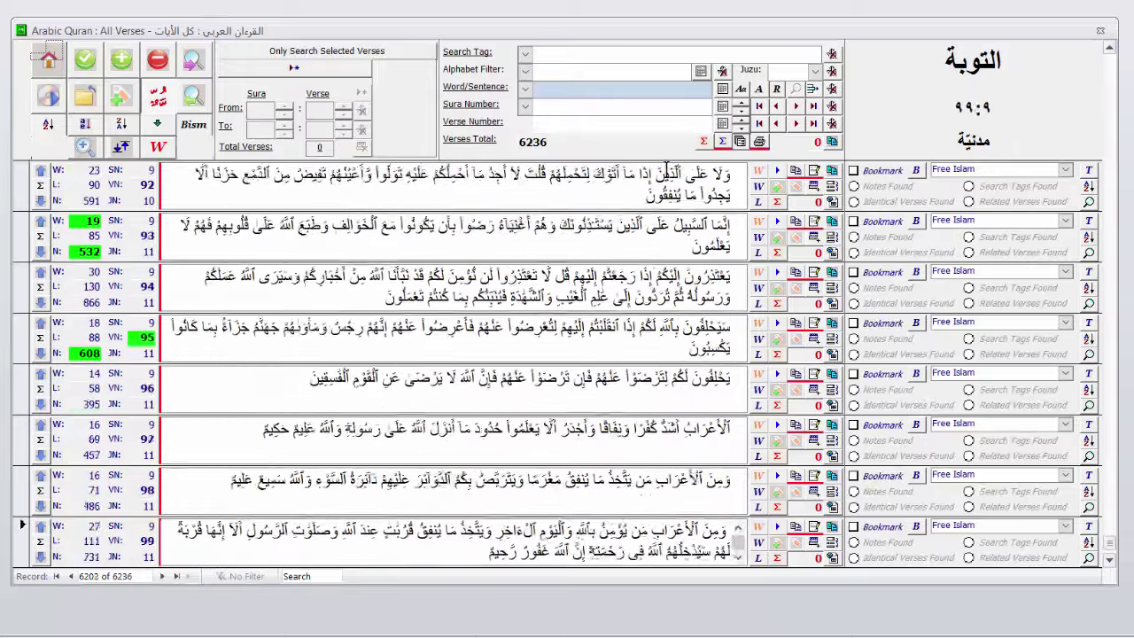
pyautogui.press('Down')
pyautogui.press('Down')
pyautogui.press('Down')
pyautogui.press('Down')
pyautogui.press('Down')
pyautogui.press('Down')
pyautogui.press('Down')
pyautogui.press('Down')
pyautogui.press('Down')
pyautogui.press('Down')
pyautogui.press('Down')
pyautogui.press('Down')
pyautogui.press('Down')
pyautogui.press('Down')
pyautogui.press('Down')
pyautogui.press('Down')
pyautogui.press('Down')
pyautogui.press('Down')
pyautogui.press('Down')
pyautogui.press('Down')
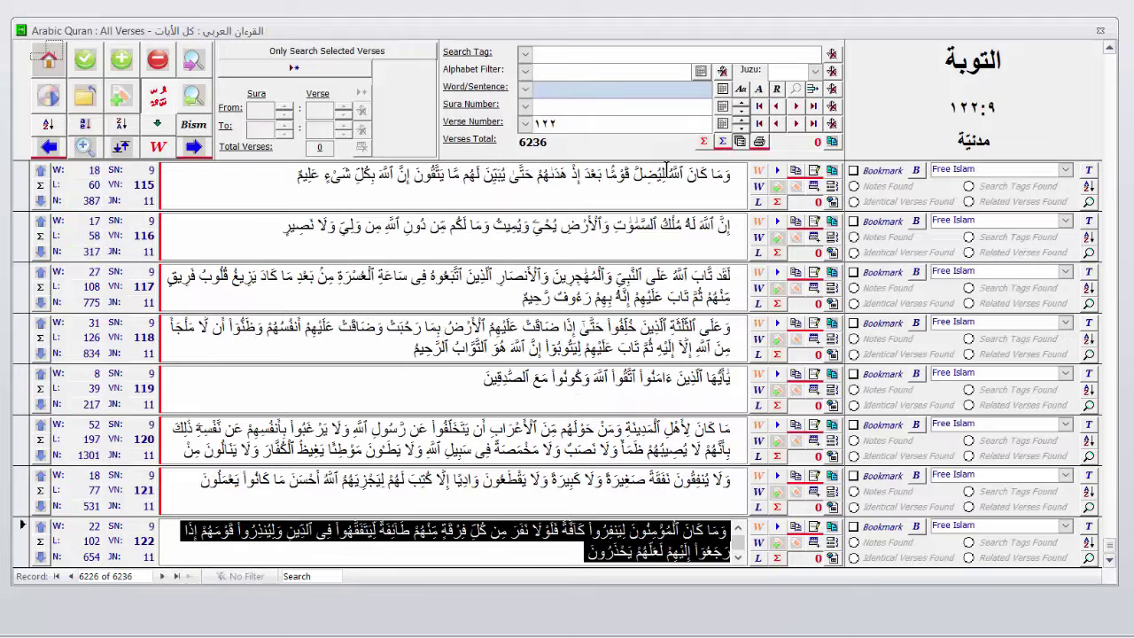
# Examine the end of the revelation-ordered list, from sura 9, verse 128, through the verses of sura 110.
pyautogui.press('Up')
pyautogui.press('Up')
pyautogui.press('Up')
pyautogui.press('Up')
pyautogui.press('Up')
pyautogui.press('Up')
pyautogui.press('Up')
pyautogui.press('Up')
pyautogui.press('Up')
pyautogui.press('Up')
pyautogui.press('Up')
pyautogui.press('Up')
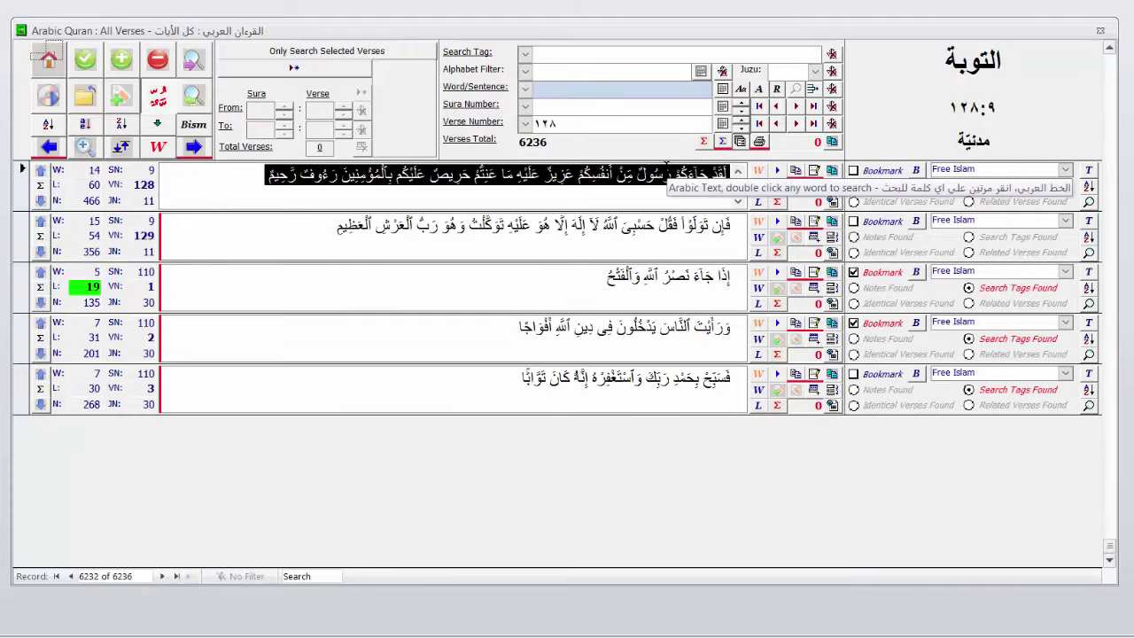
pyautogui.press('Down')
pyautogui.press('Down')
pyautogui.press('Down')
pyautogui.press('Up')
pyautogui.press('Up')
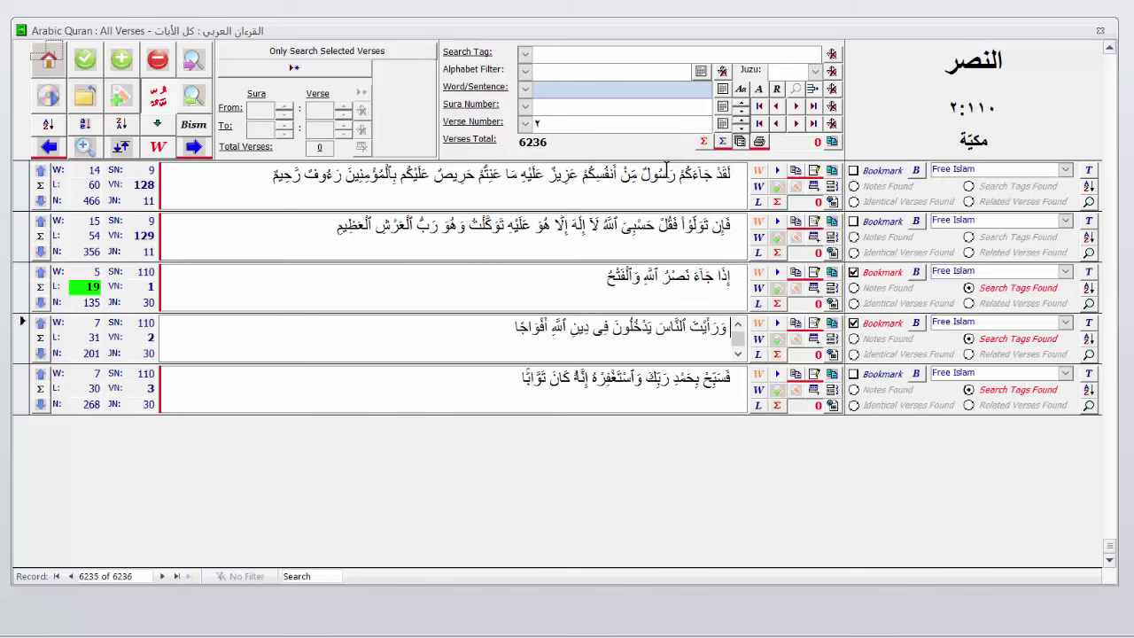
# Compare the first revealed verse, sura 96, verse 1, with the list's last verses, going back from sura 110 to sura 9, verse 126.
pyautogui.press('Down')
pyautogui.press('Down')
pyautogui.press('Down')
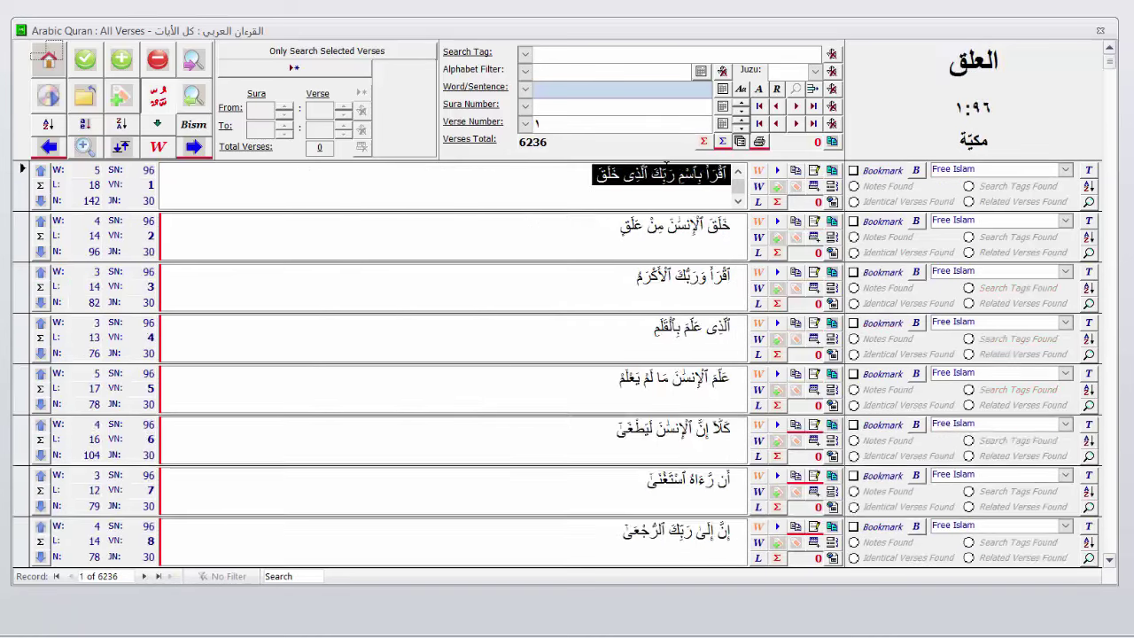
pyautogui.press('Up')
pyautogui.press('Up')
pyautogui.press('Up')
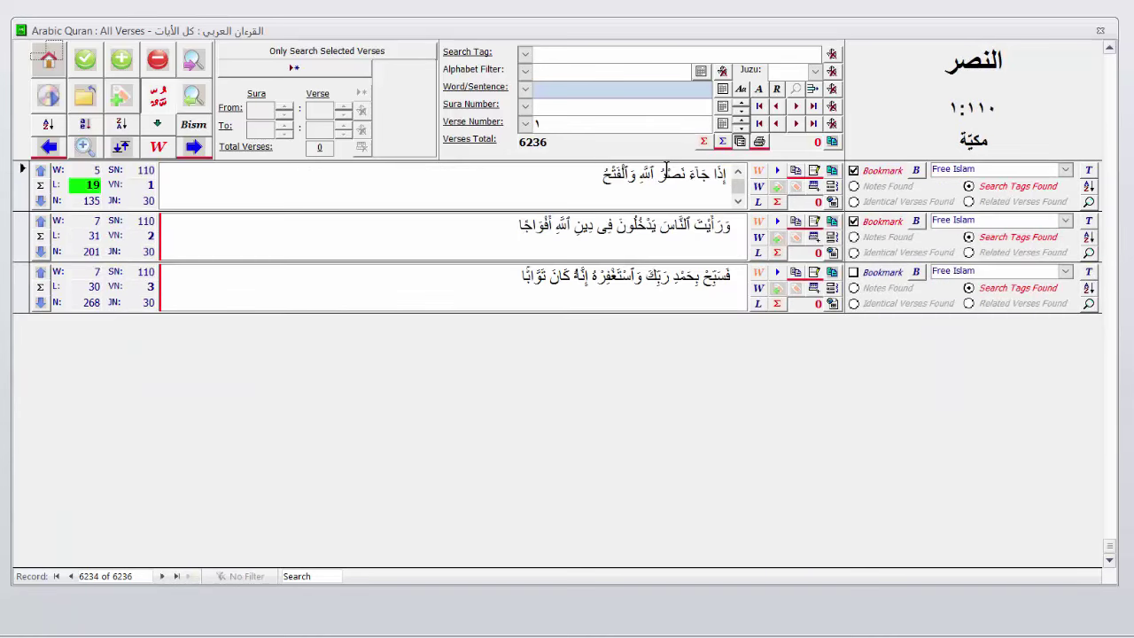
pyautogui.press('Up')
pyautogui.press('Up')
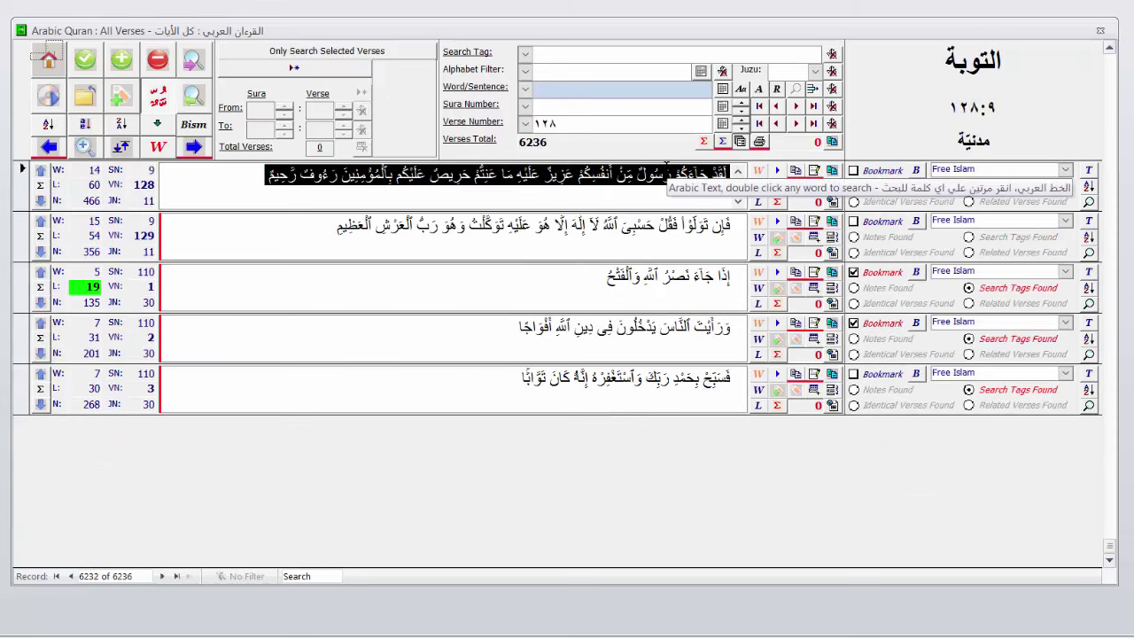
pyautogui.press('Up')
pyautogui.press('Up')
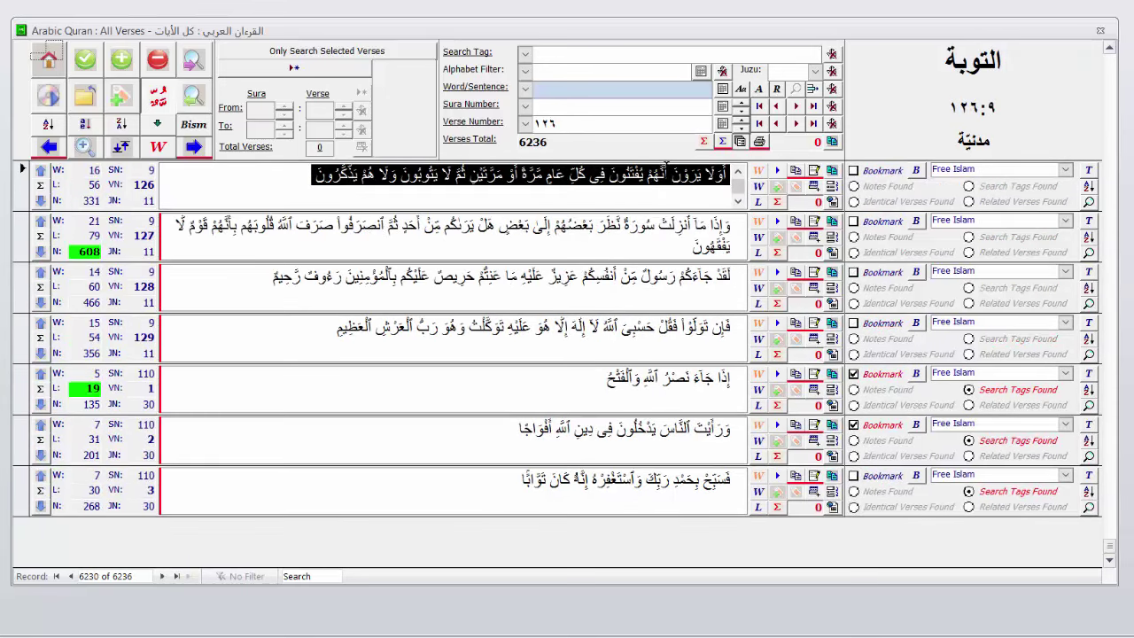